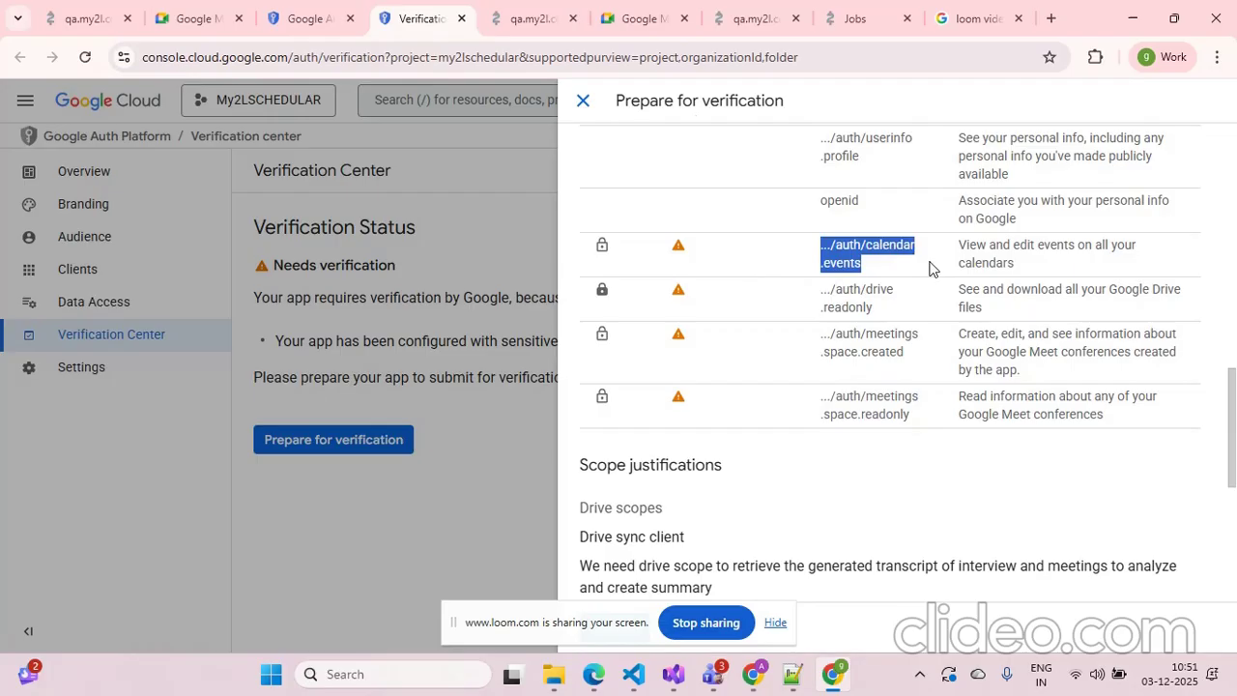
Review the sensitive calendar, drive and meetings scopes listed in the Google Cloud verification panel
left_click_drag(881, 310, 814, 288)
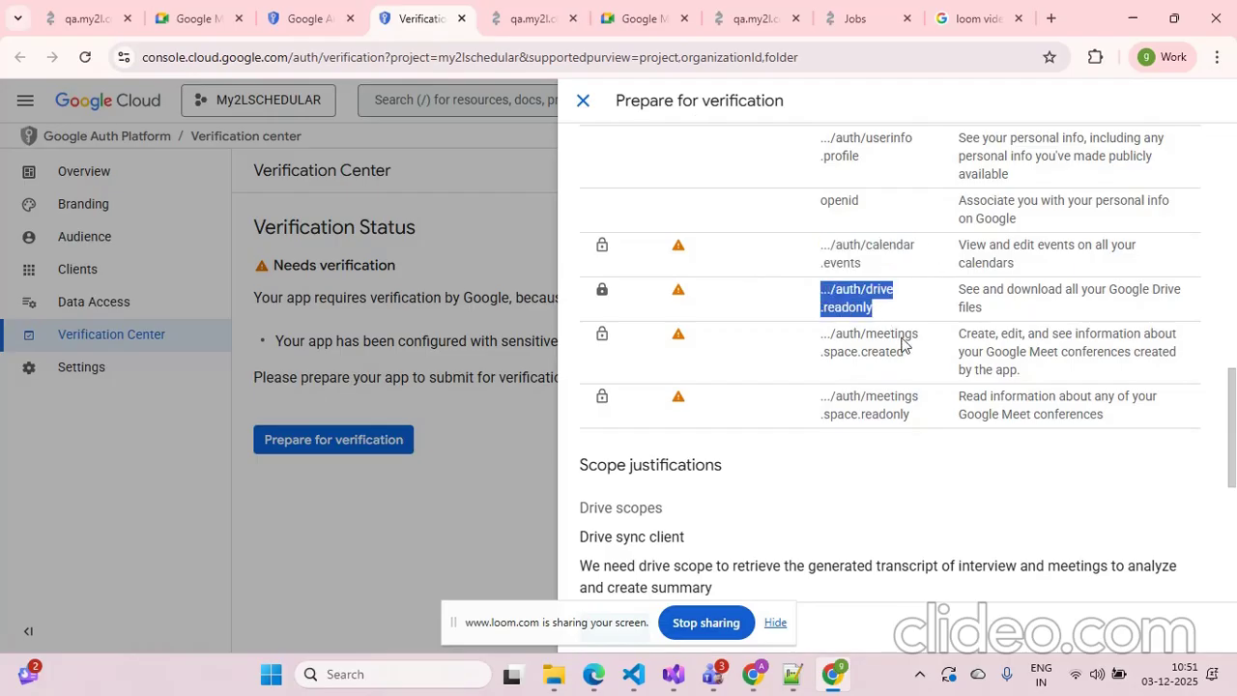
left_click_drag(908, 354, 820, 332)
left_click_drag(923, 426, 794, 387)
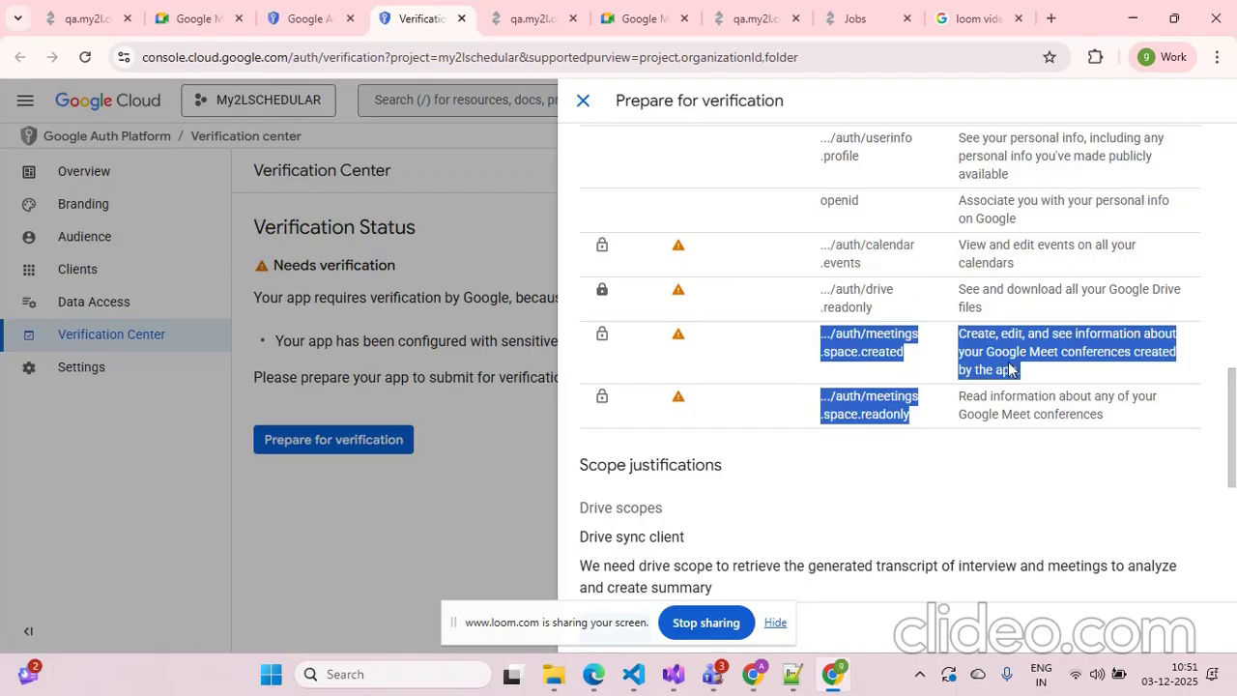
scroll(1004, 371, "down", 3)
scroll(1003, 371, "up", 3)
Switch to the Two Ladders portal tab and sign out to reach the login page
left_click(748, 19)
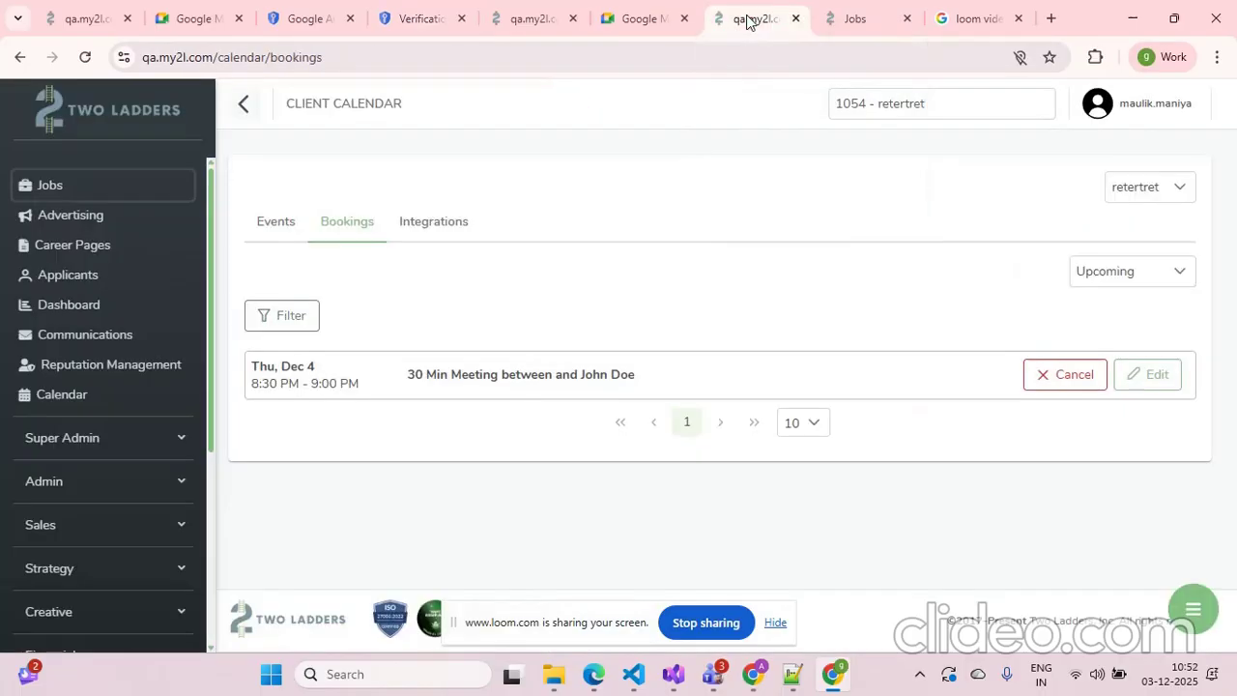
left_click(1134, 113)
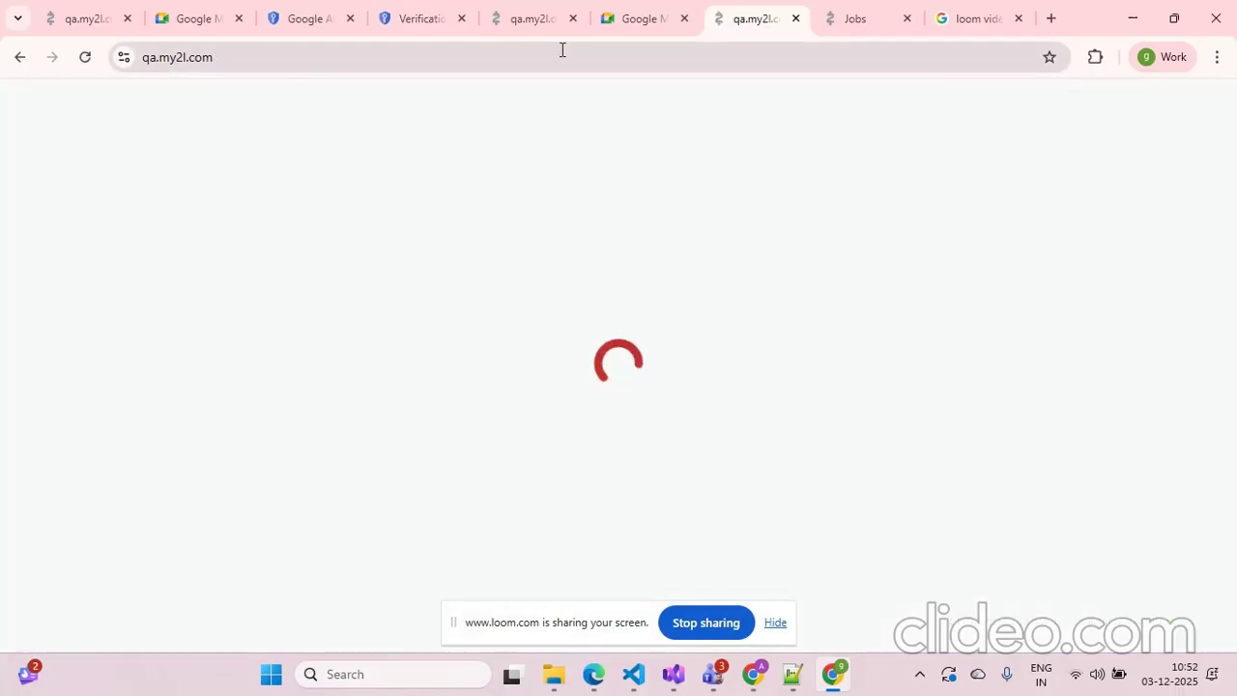
left_click(562, 49)
left_click(560, 49)
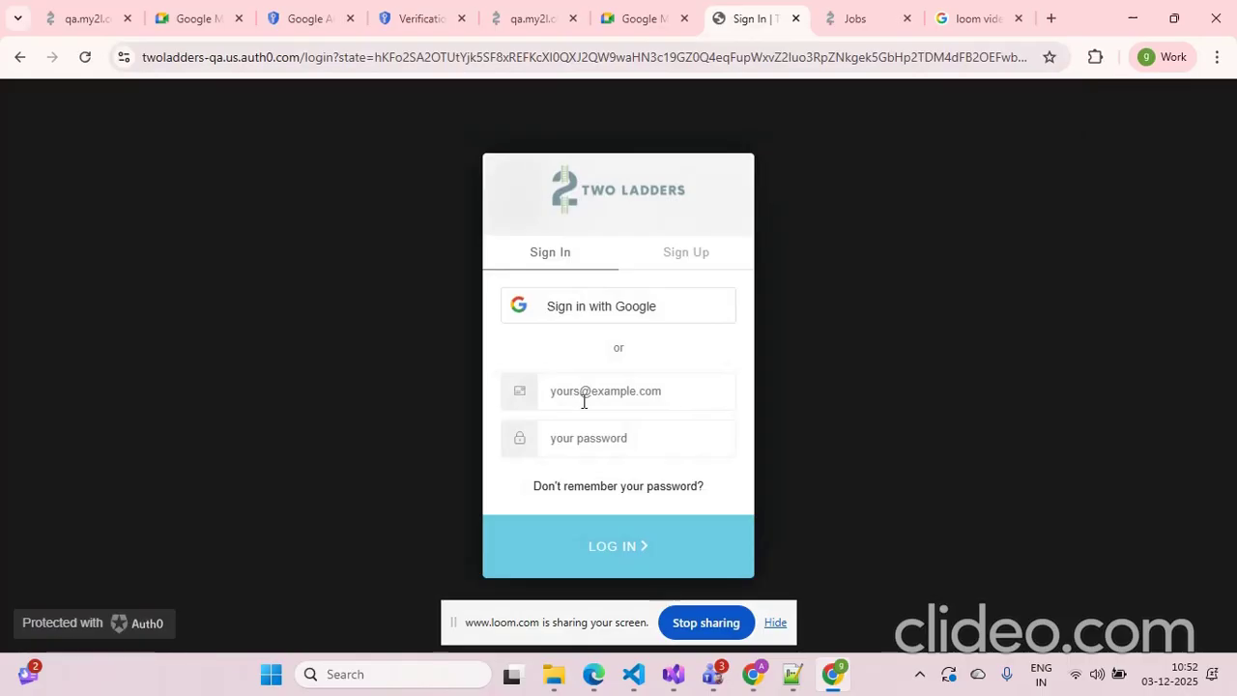
Sign in to the portal with the user's e-mail address and account password
left_click(583, 401)
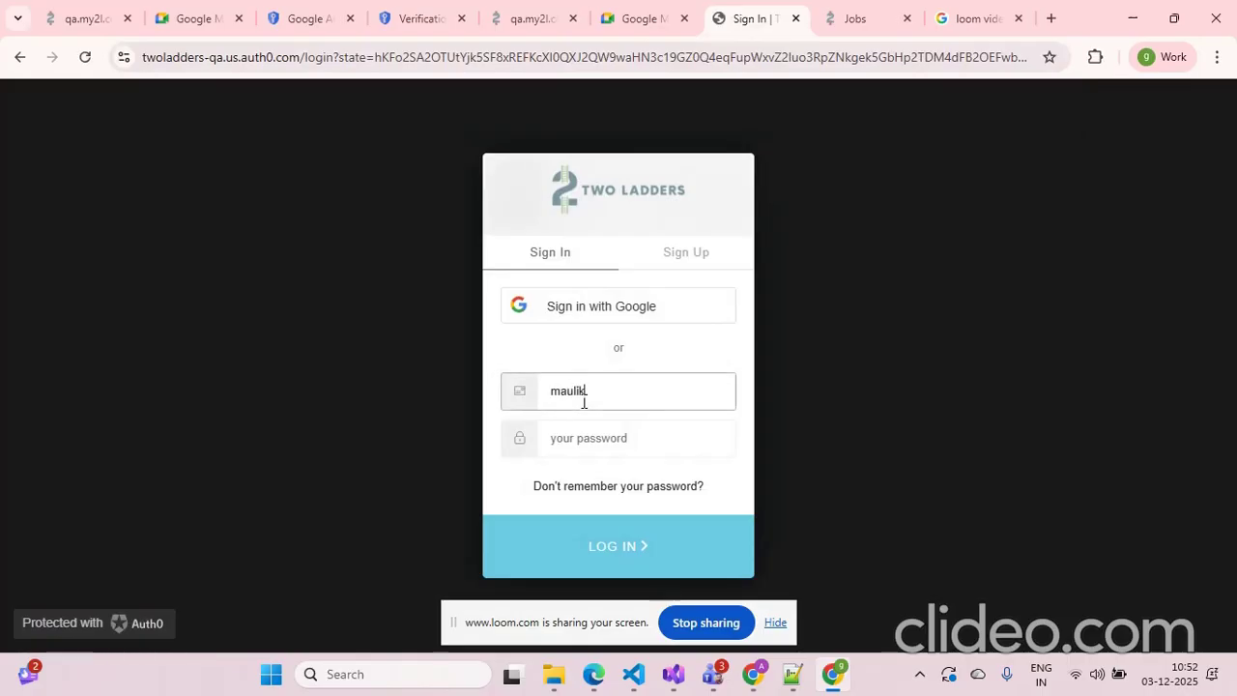
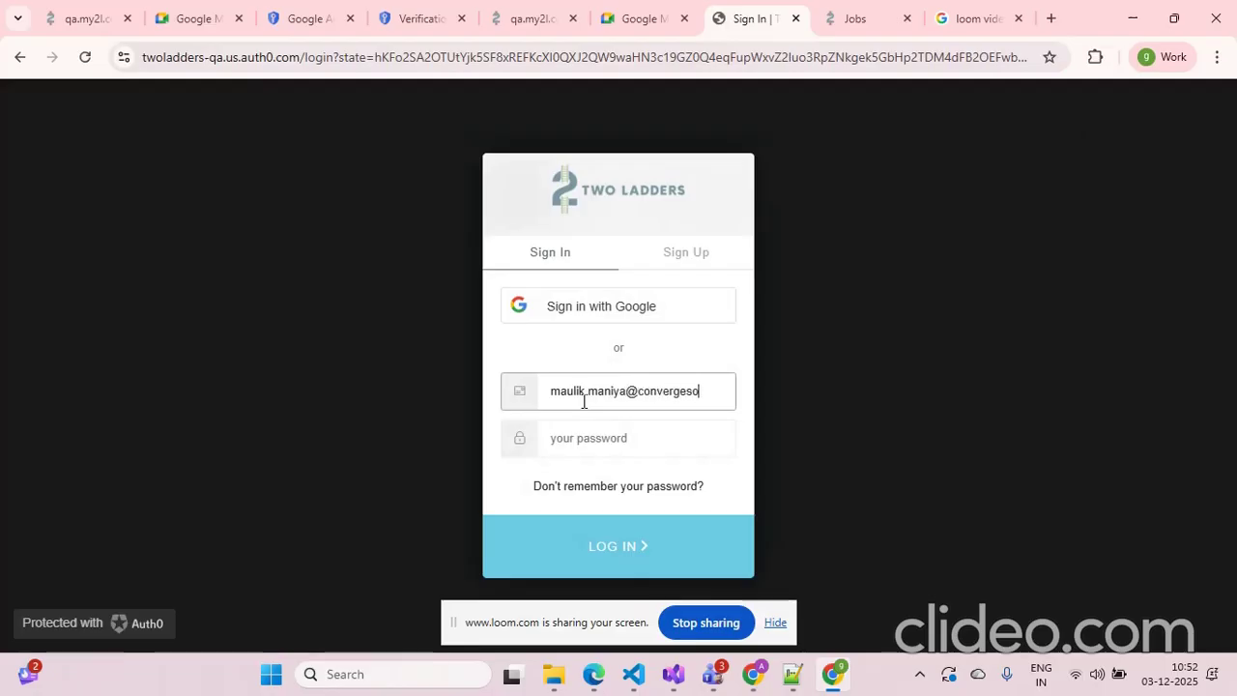
key("Tab")
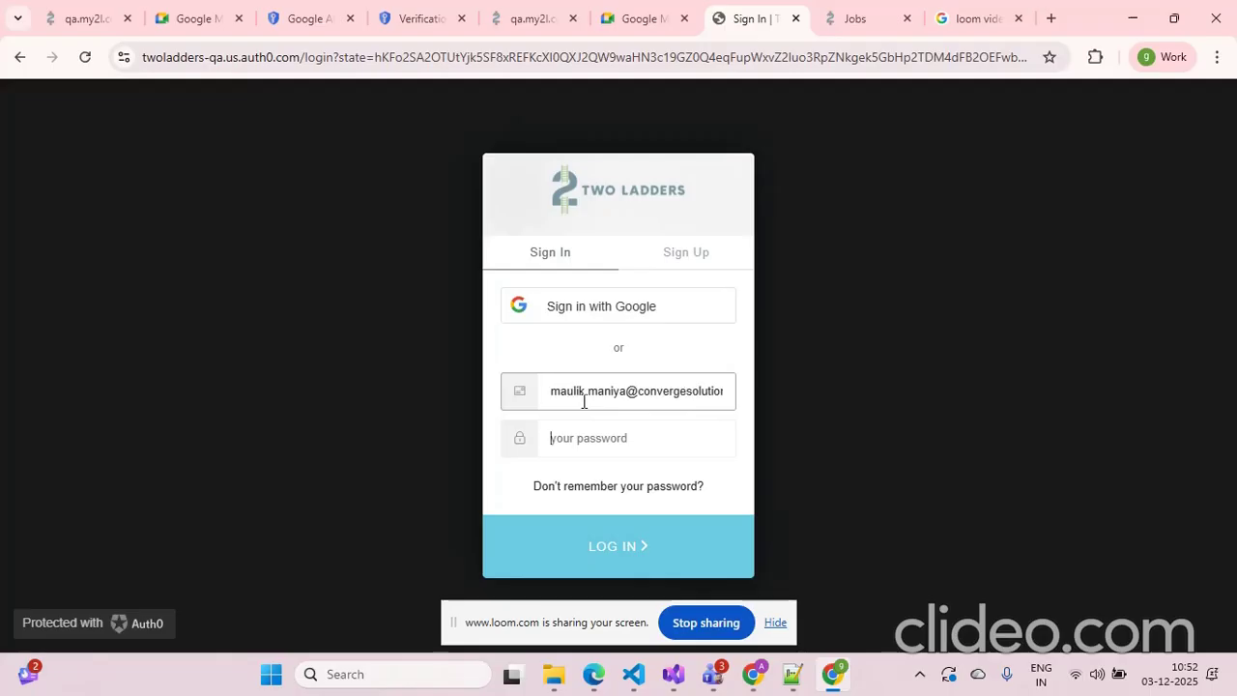
type("a")
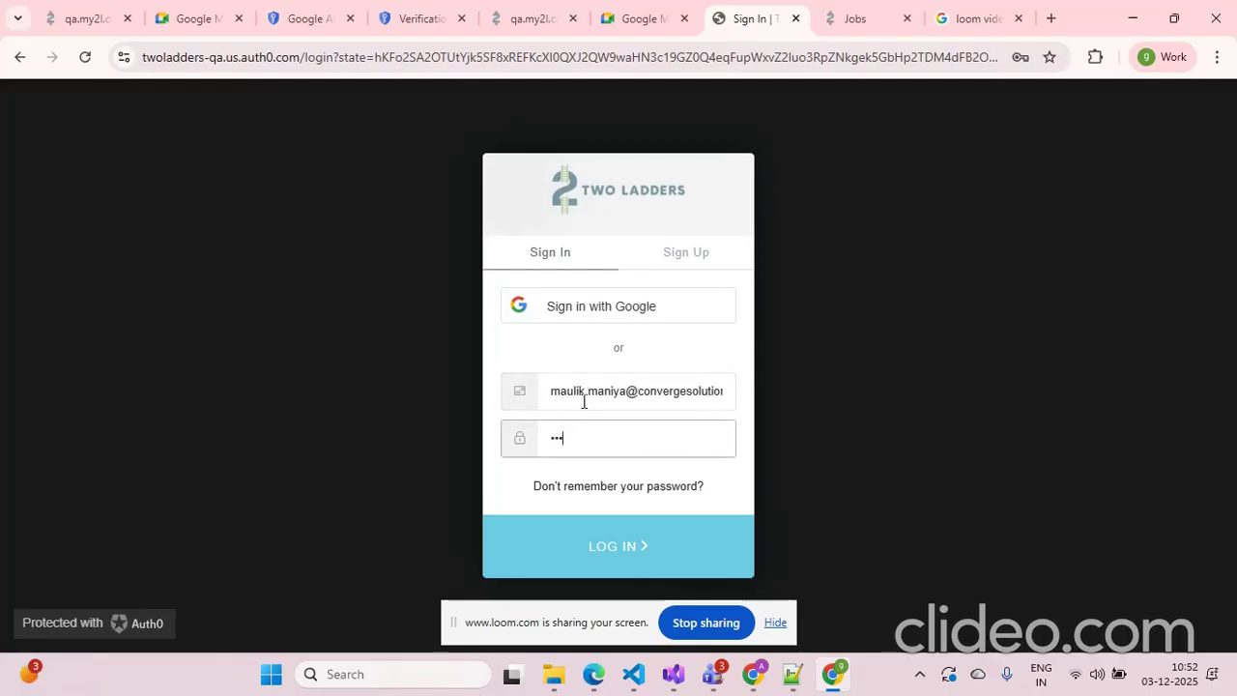
type("•••")
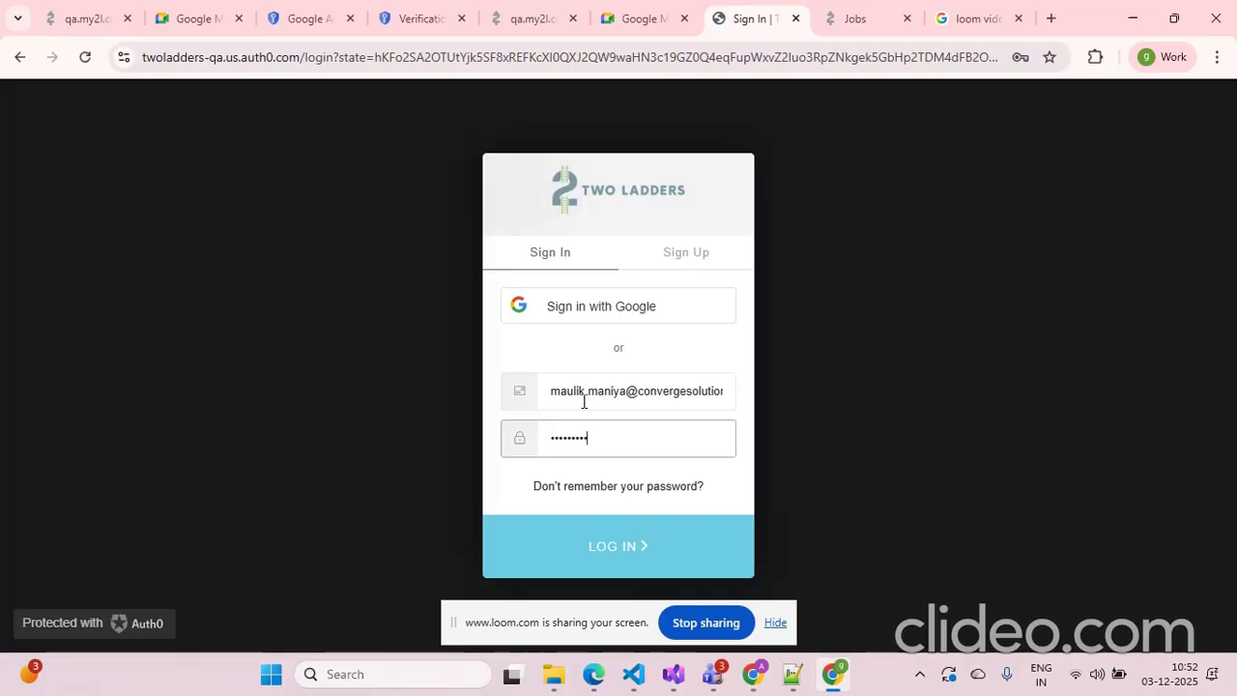
type("•")
key("Return")
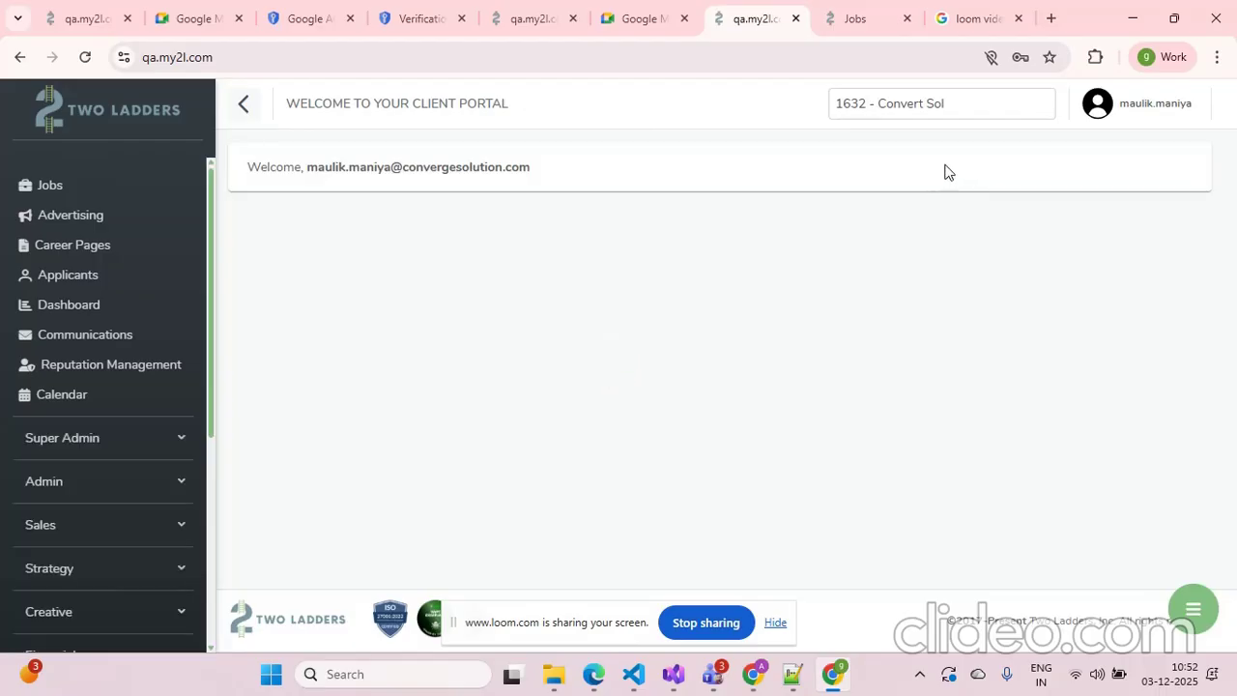
Switch the client selector to 1054 - retertret
left_click(848, 108)
type("1054")
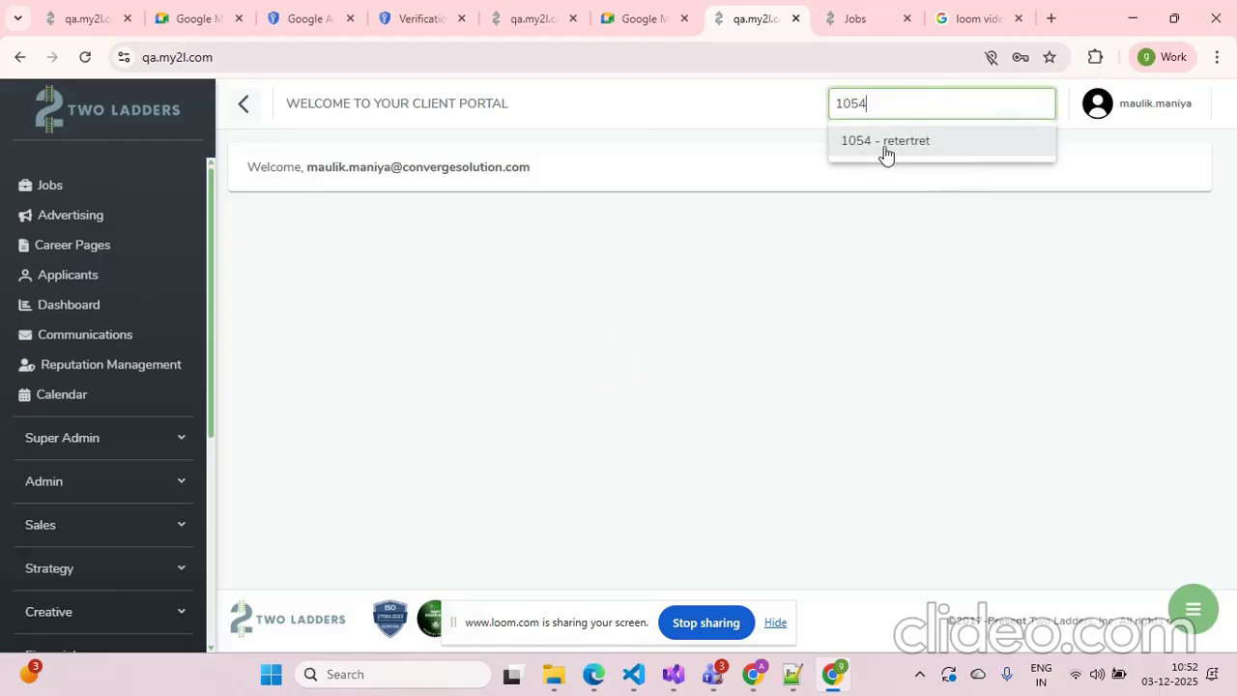
left_click(883, 153)
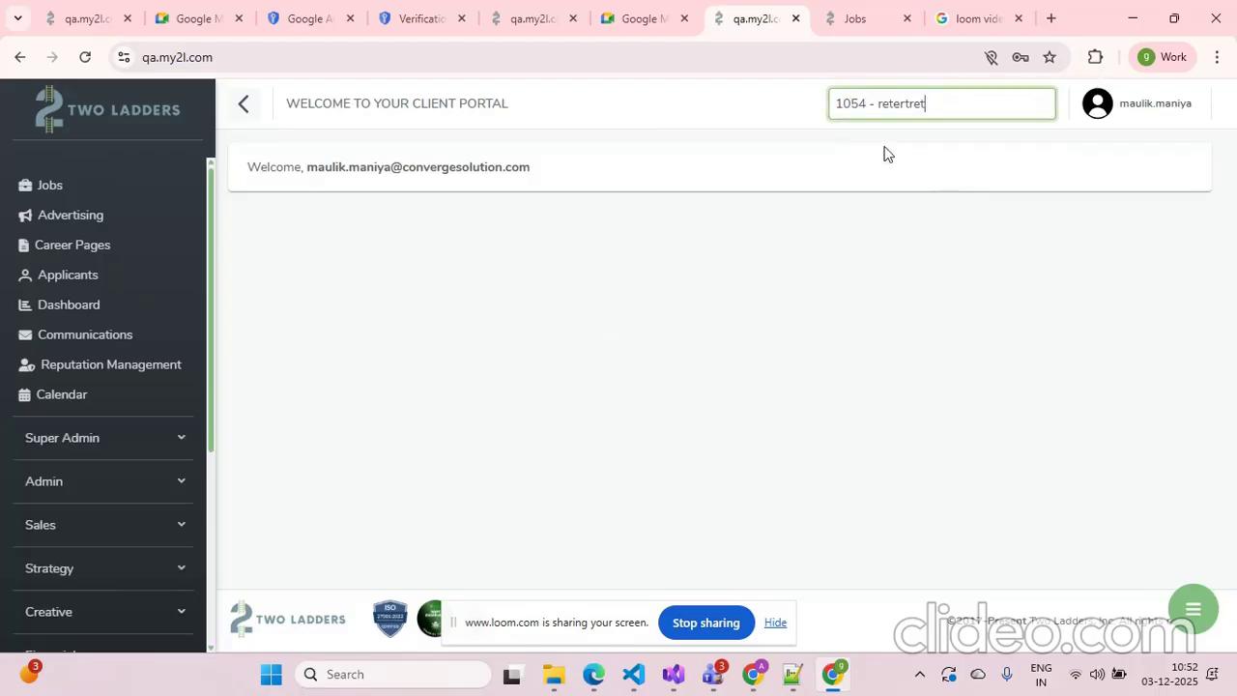
Open the Calendar events and start a new event titled GoogleDemo with a 30-minute duration
left_click(39, 403)
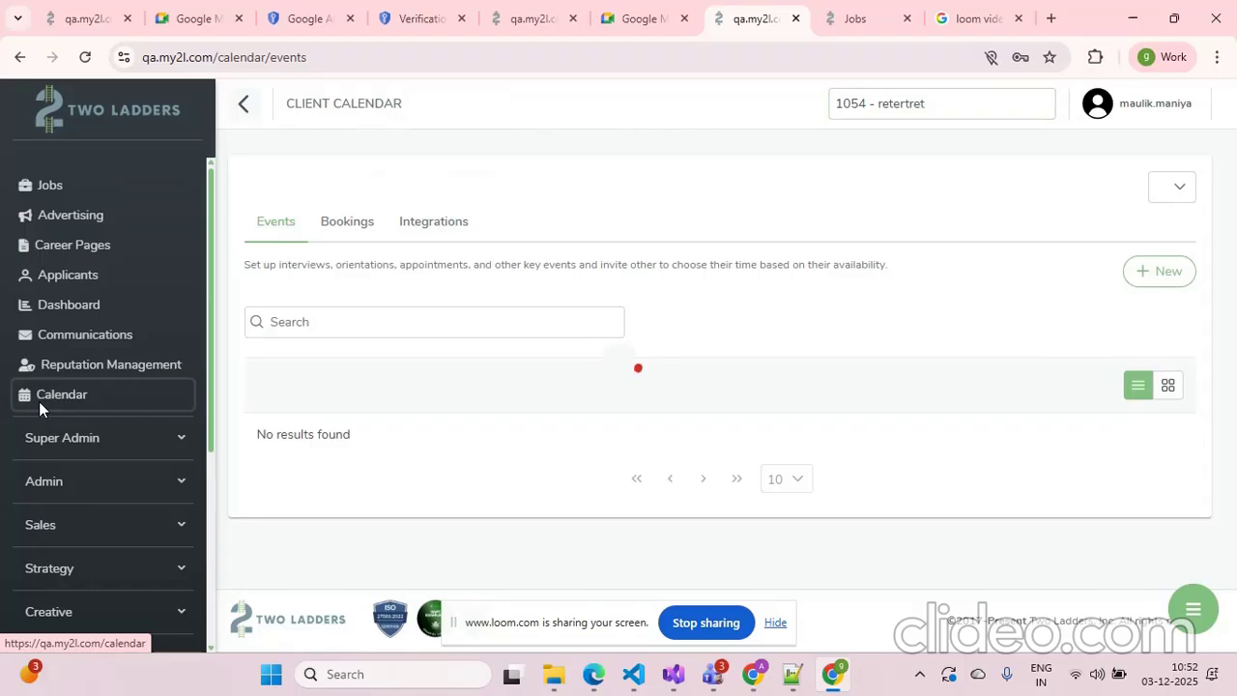
scroll(911, 243, "down", 3)
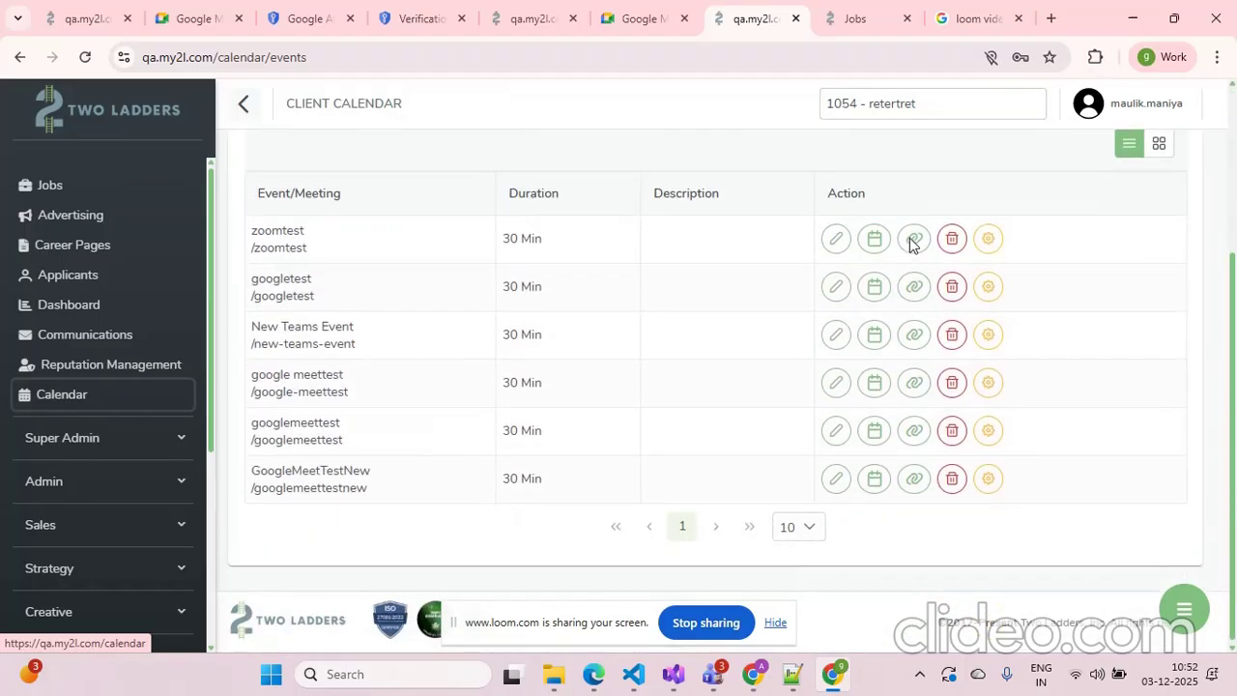
scroll(912, 243, "up", 3)
left_click(1152, 280)
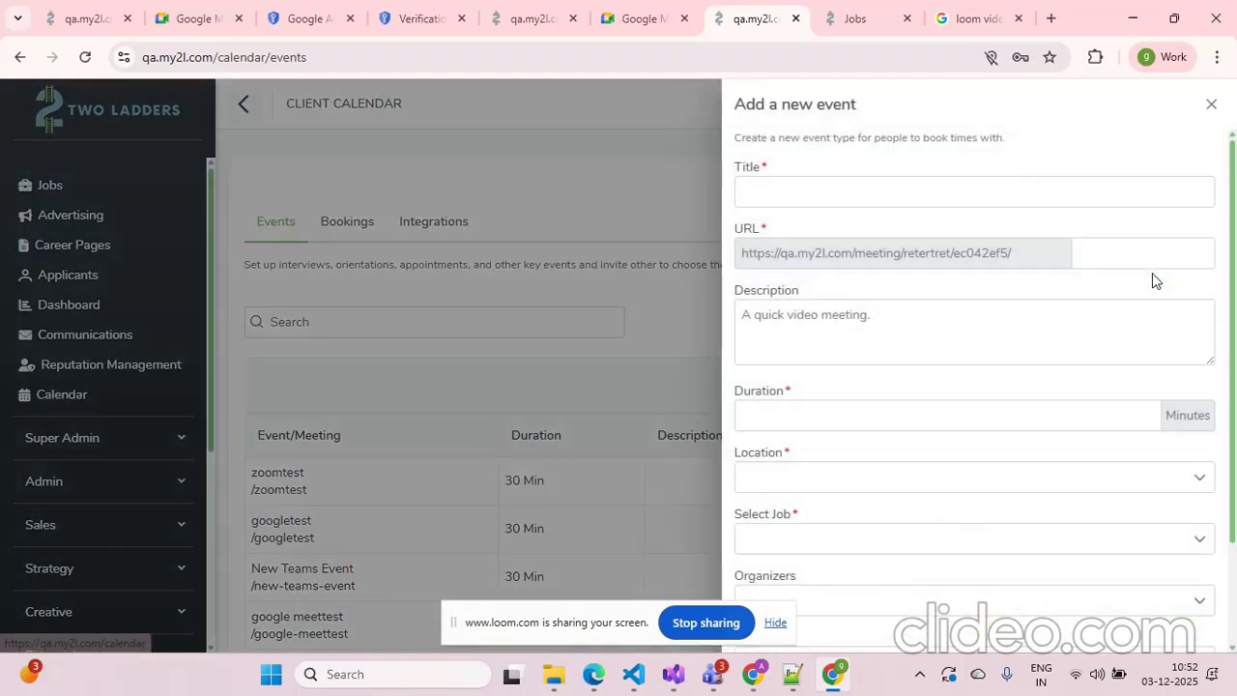
left_click(856, 193)
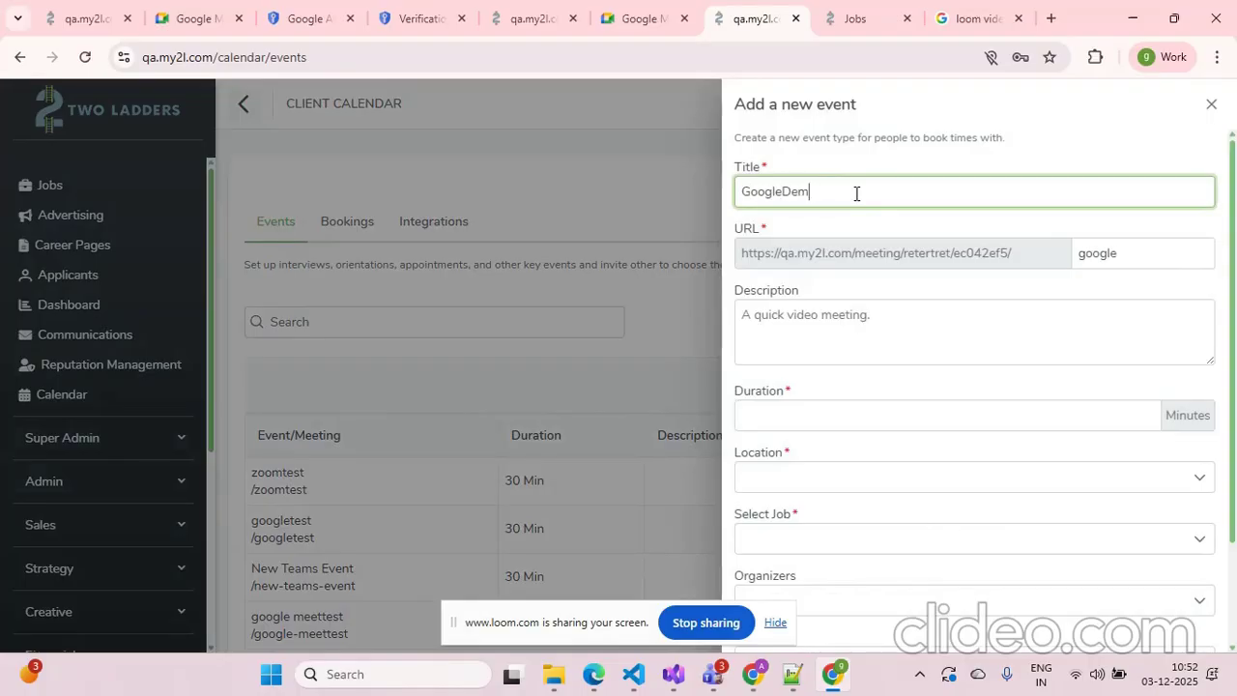
left_click(887, 417)
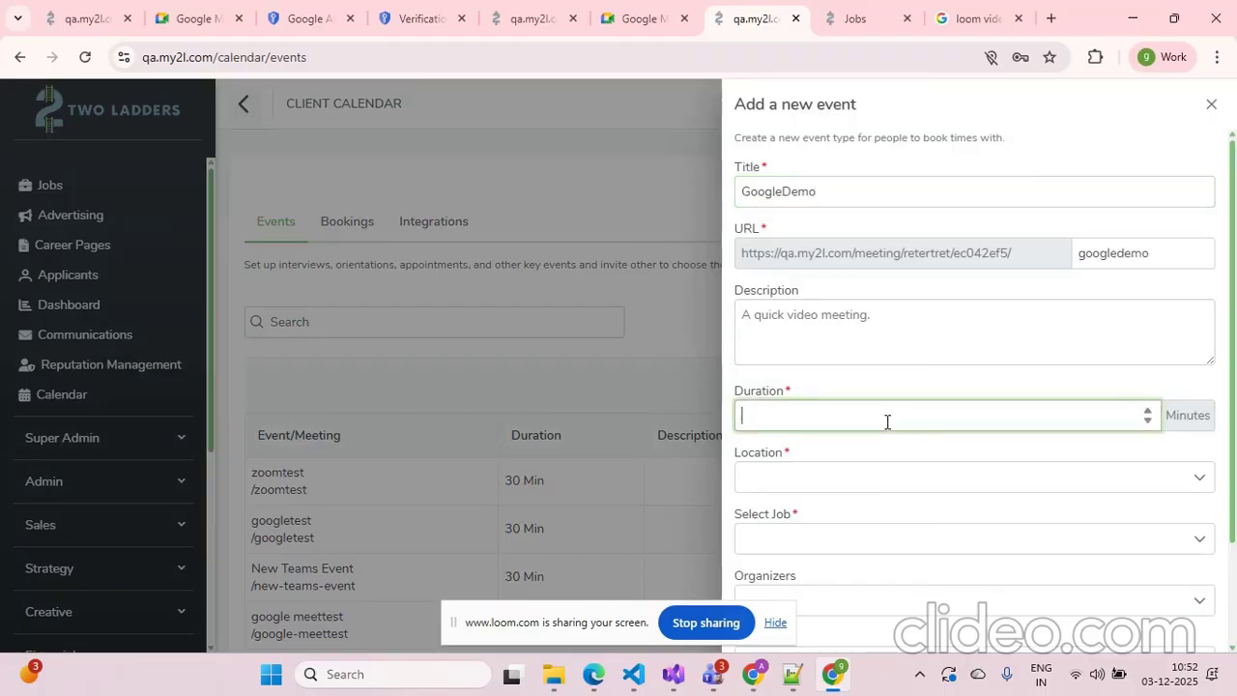
Set the event's location to Google Meet and its job to Corporate Usability Developer, then save it
scroll(887, 421, "down", 3)
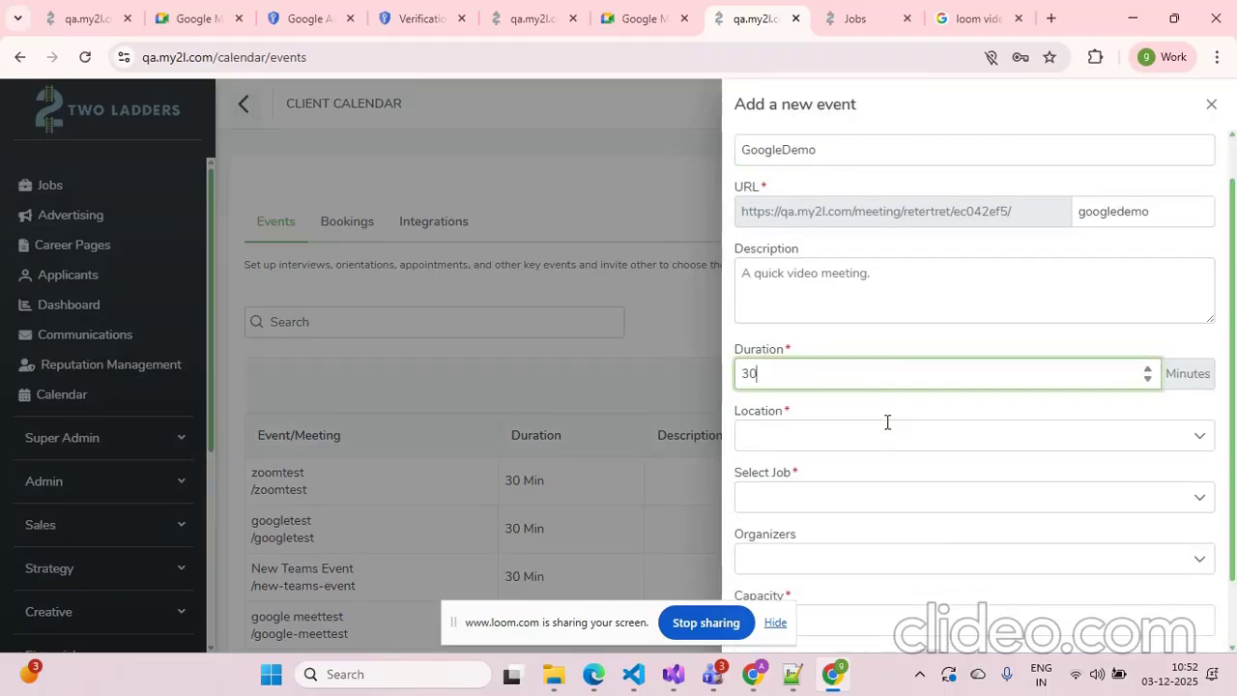
left_click(834, 348)
left_click(834, 387)
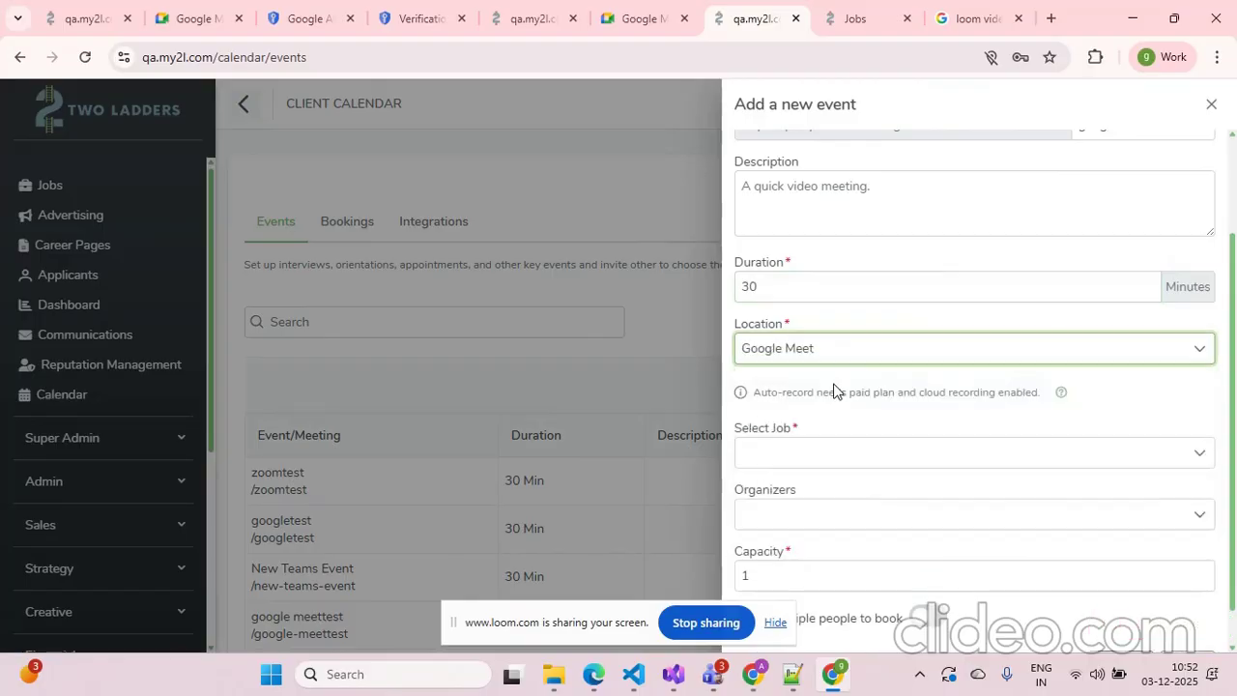
left_click(844, 456)
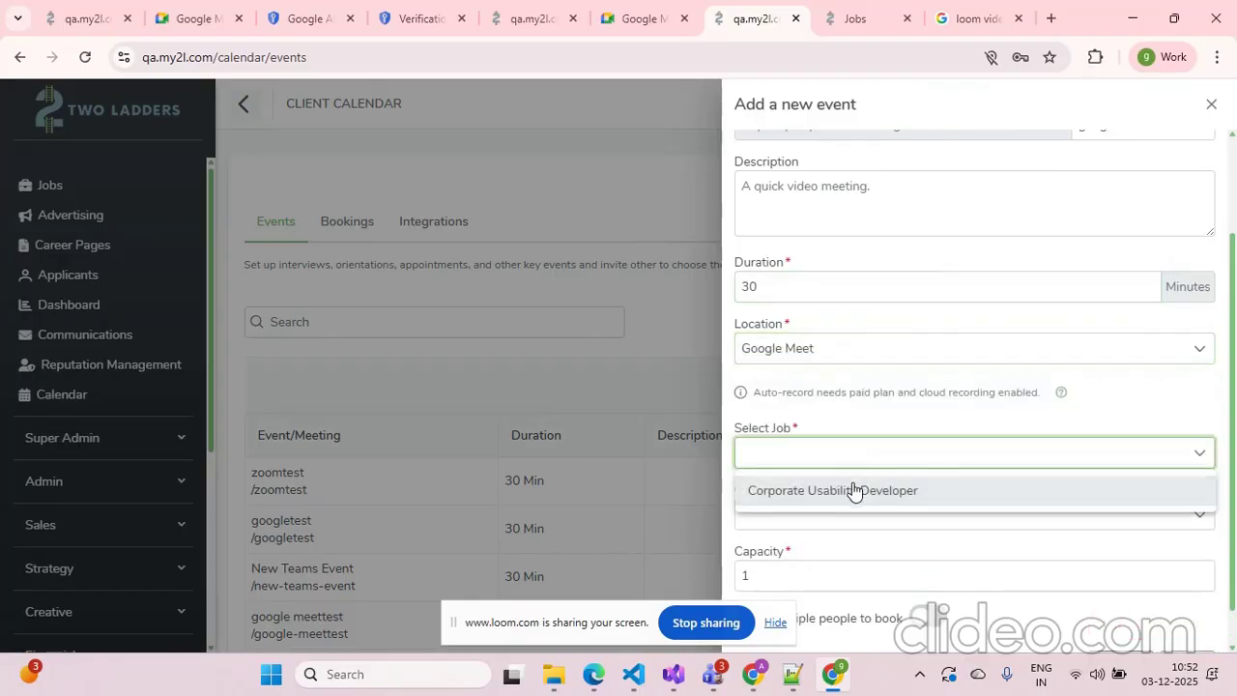
left_click(856, 491)
scroll(1064, 513, "down", 1)
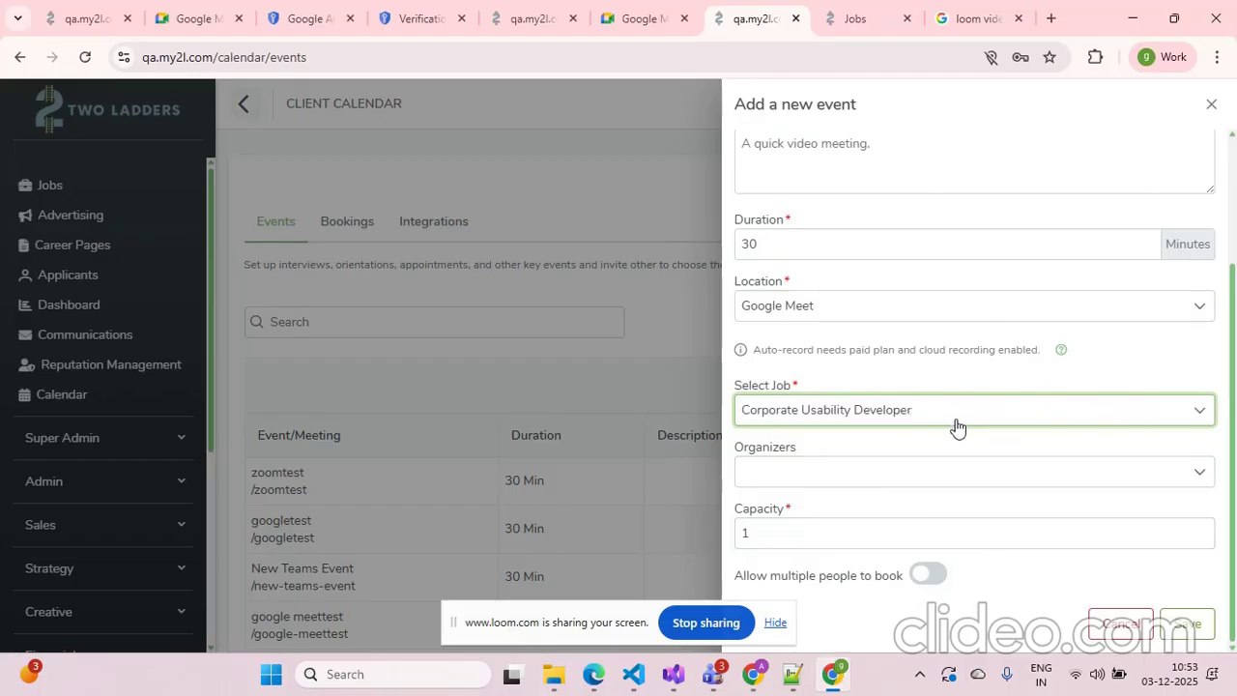
left_click(1189, 630)
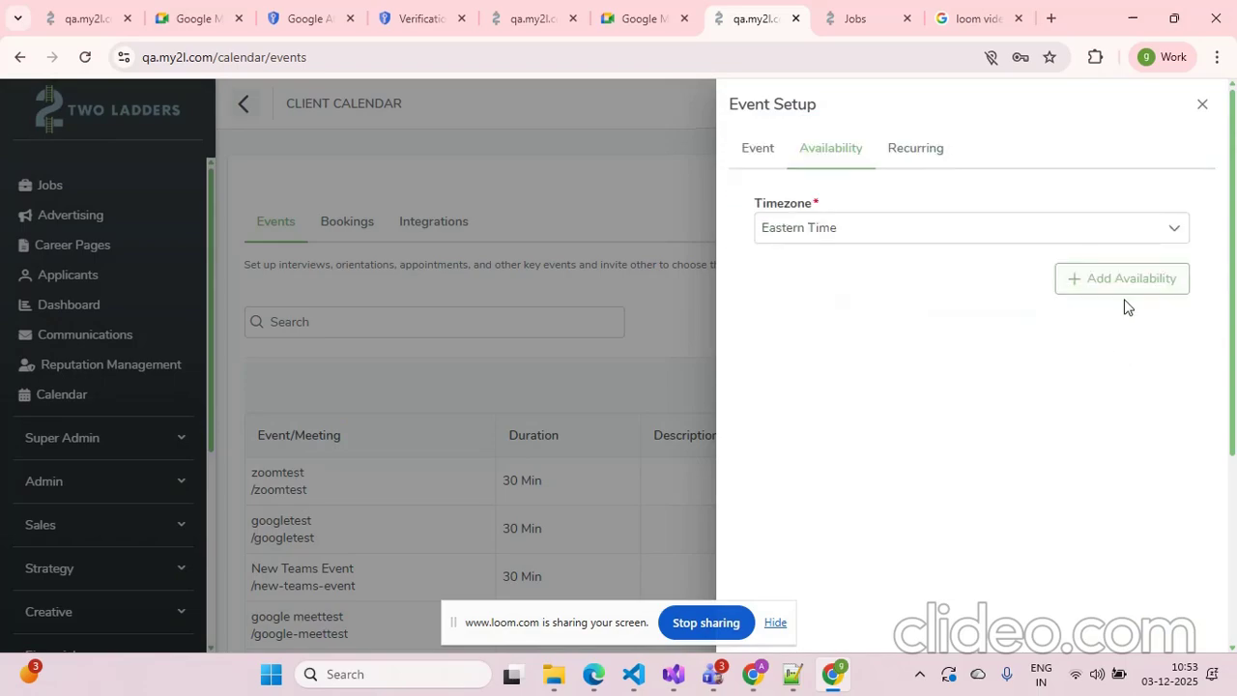
Add an availability schedule with the default weekday hours and save it
left_click(1132, 278)
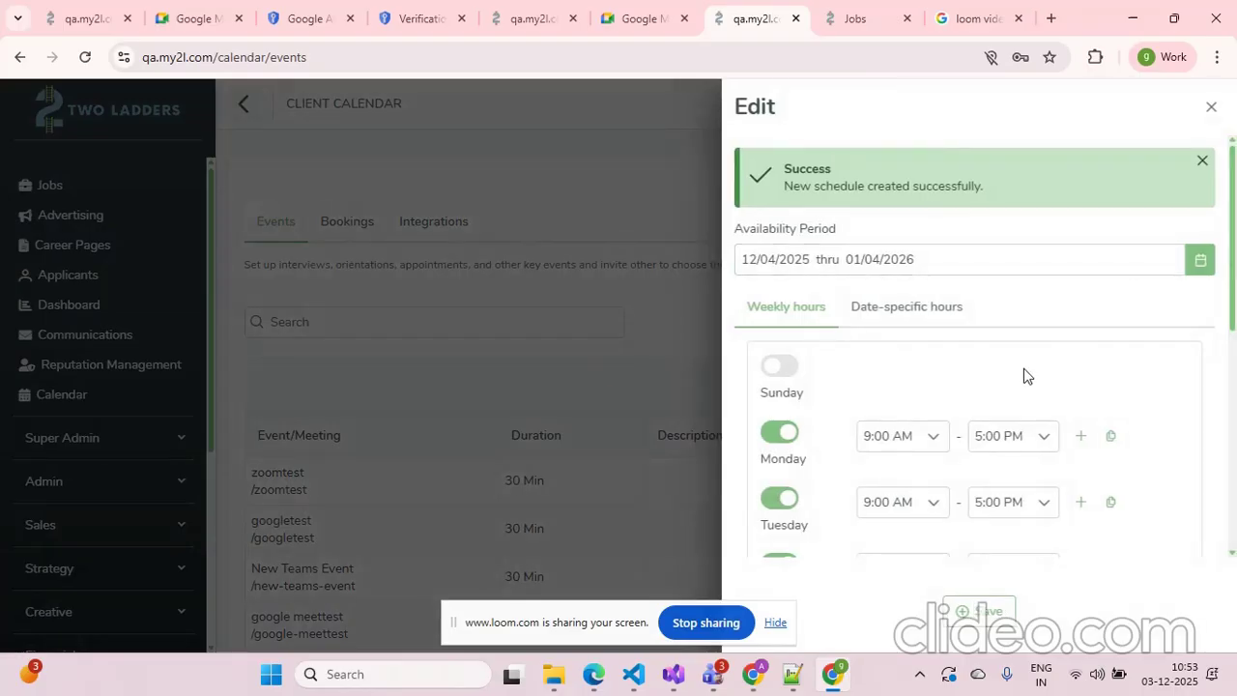
scroll(1024, 375, "down", 5)
scroll(1024, 375, "down", 3)
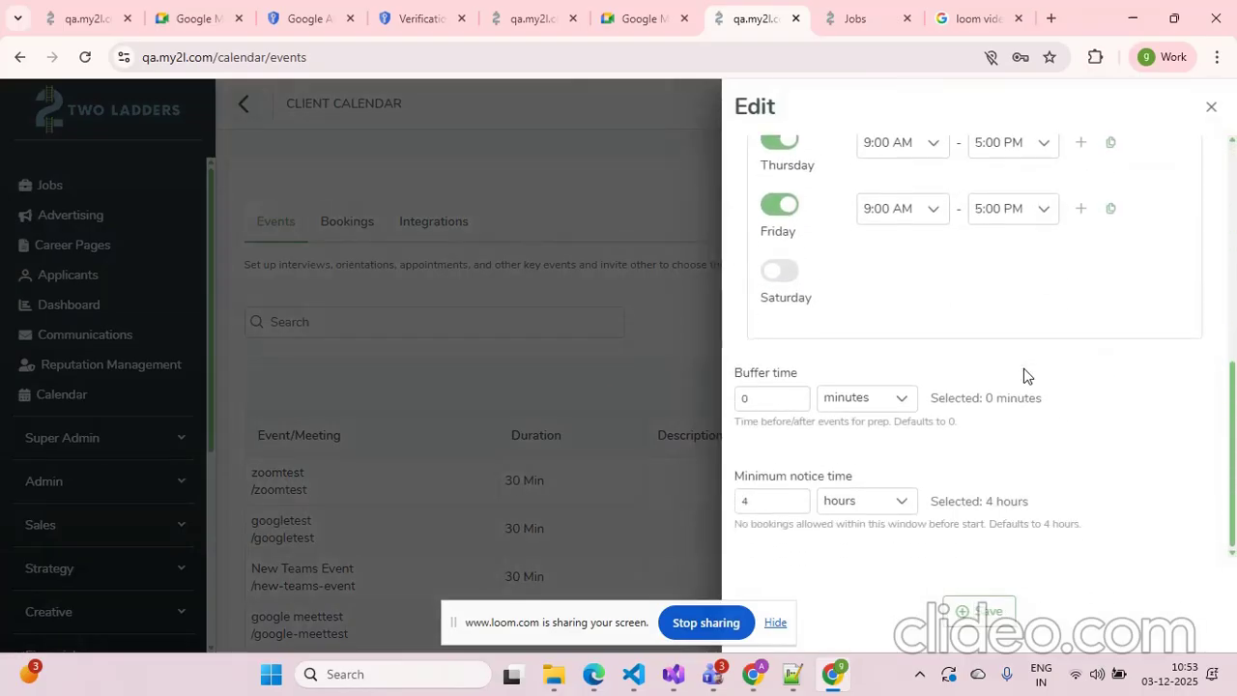
left_click(986, 626)
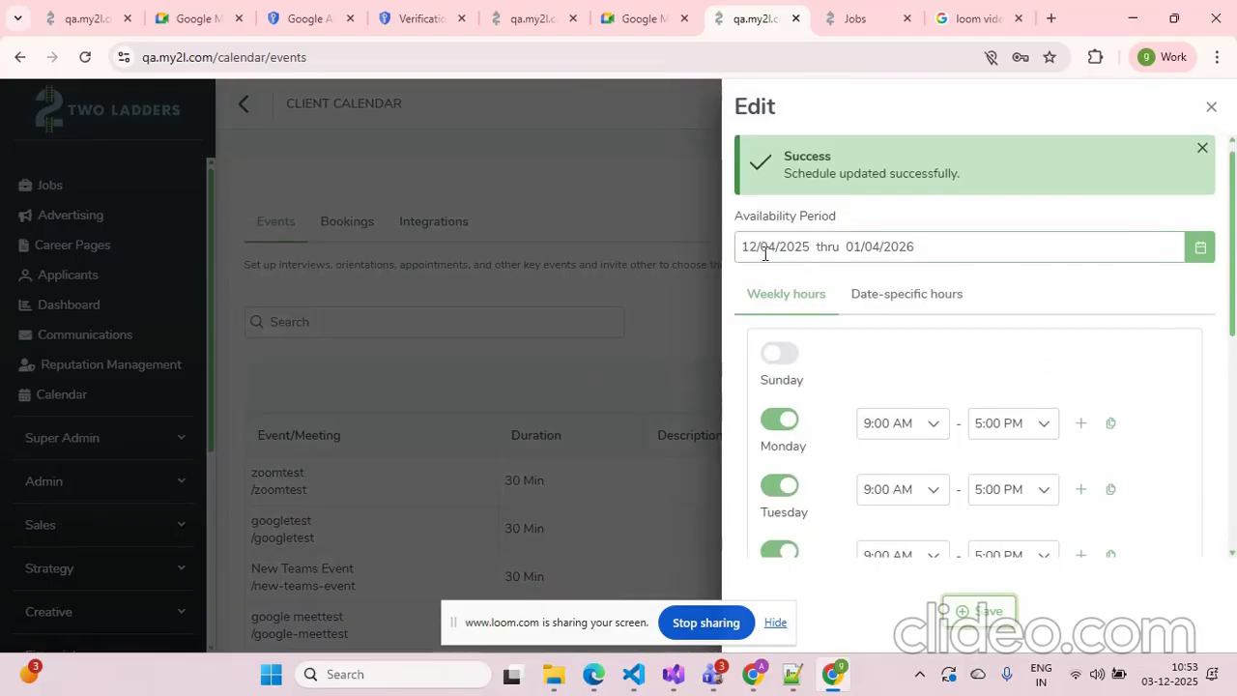
Close the availability editor and the event setup panel
left_click_drag(745, 249, 944, 245)
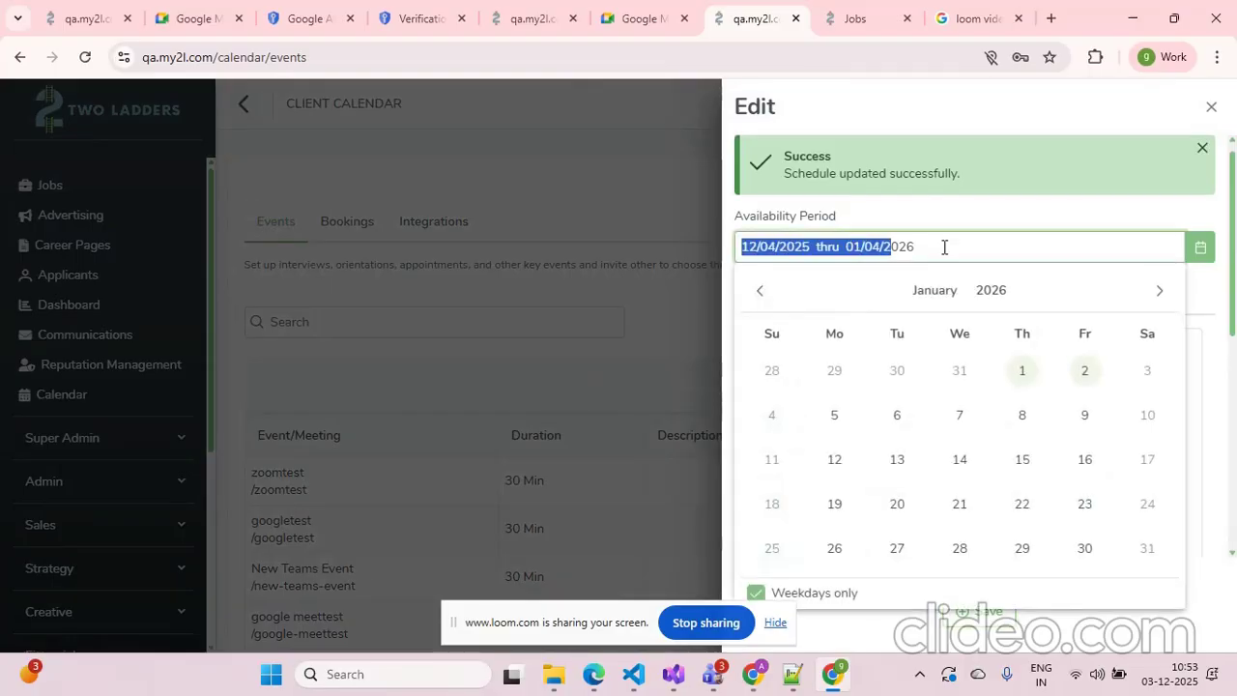
left_click(1212, 112)
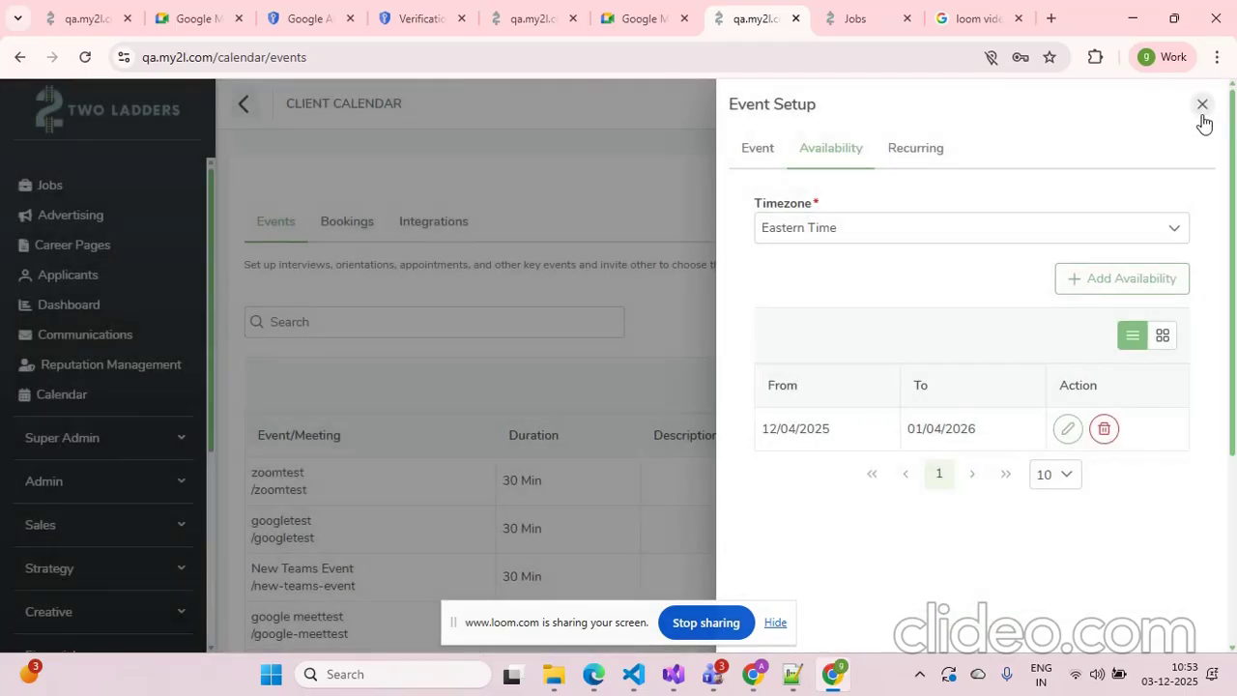
left_click(1201, 118)
Open the calendar Integrations and review the connected Google Meet account details
left_click(433, 224)
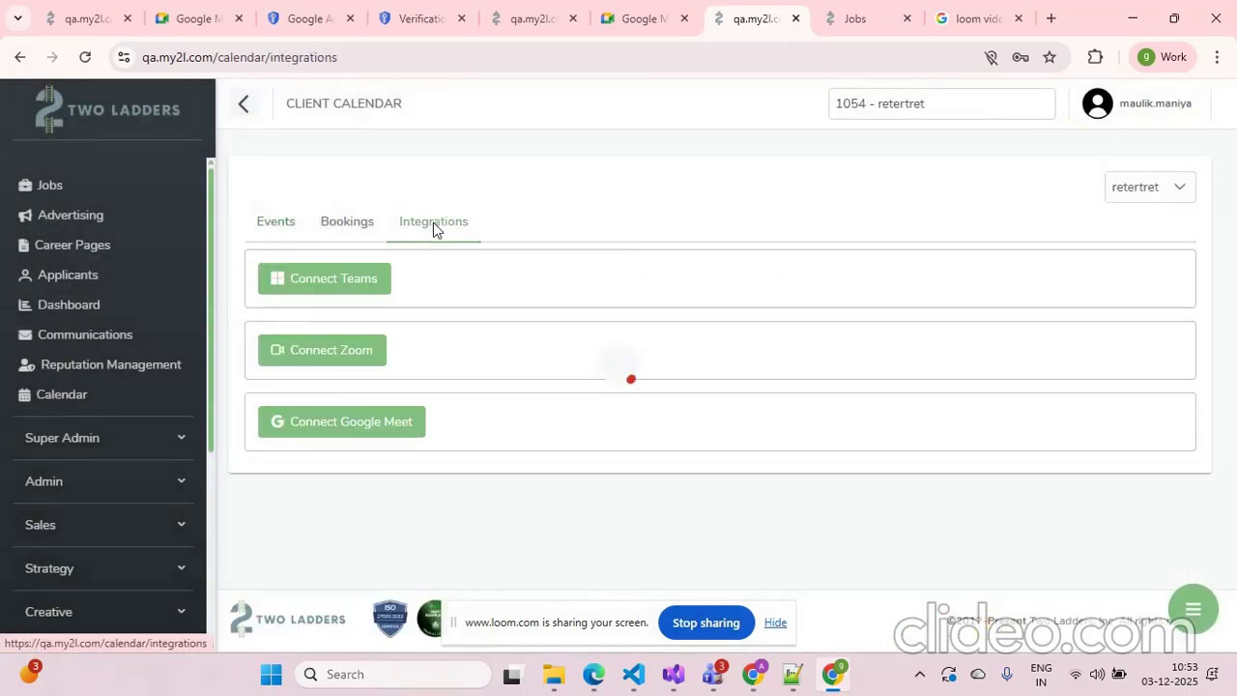
scroll(679, 387, "down", 2)
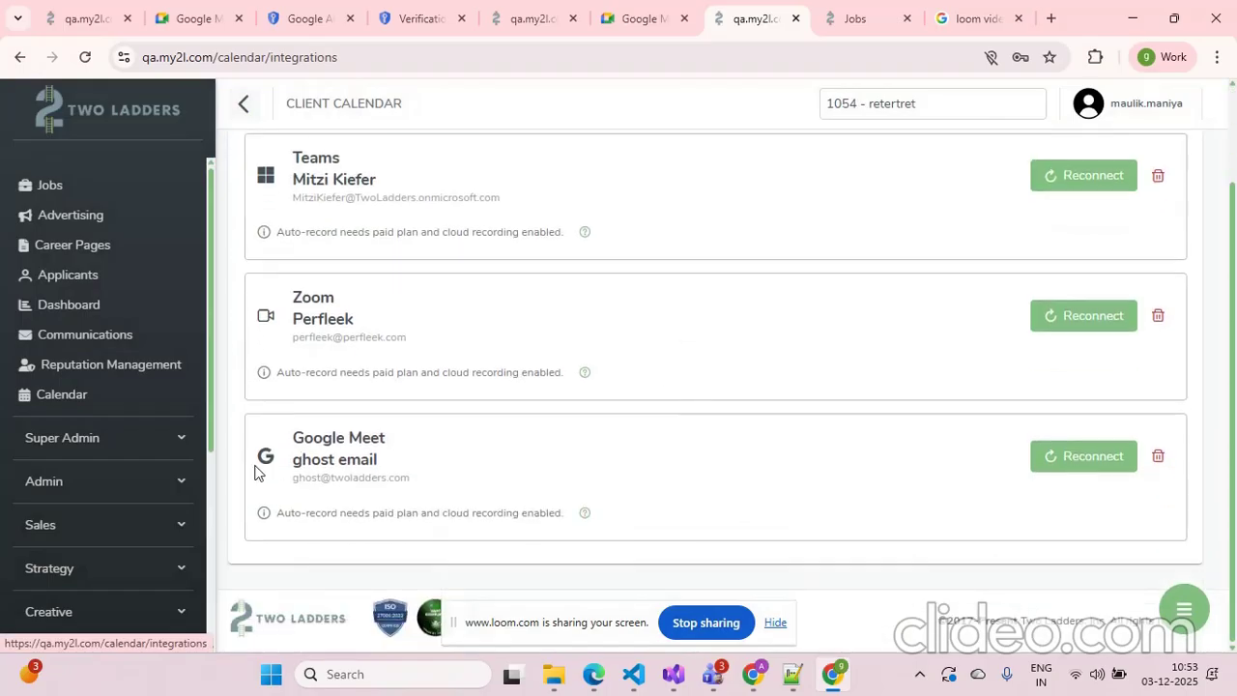
left_click_drag(285, 442, 454, 484)
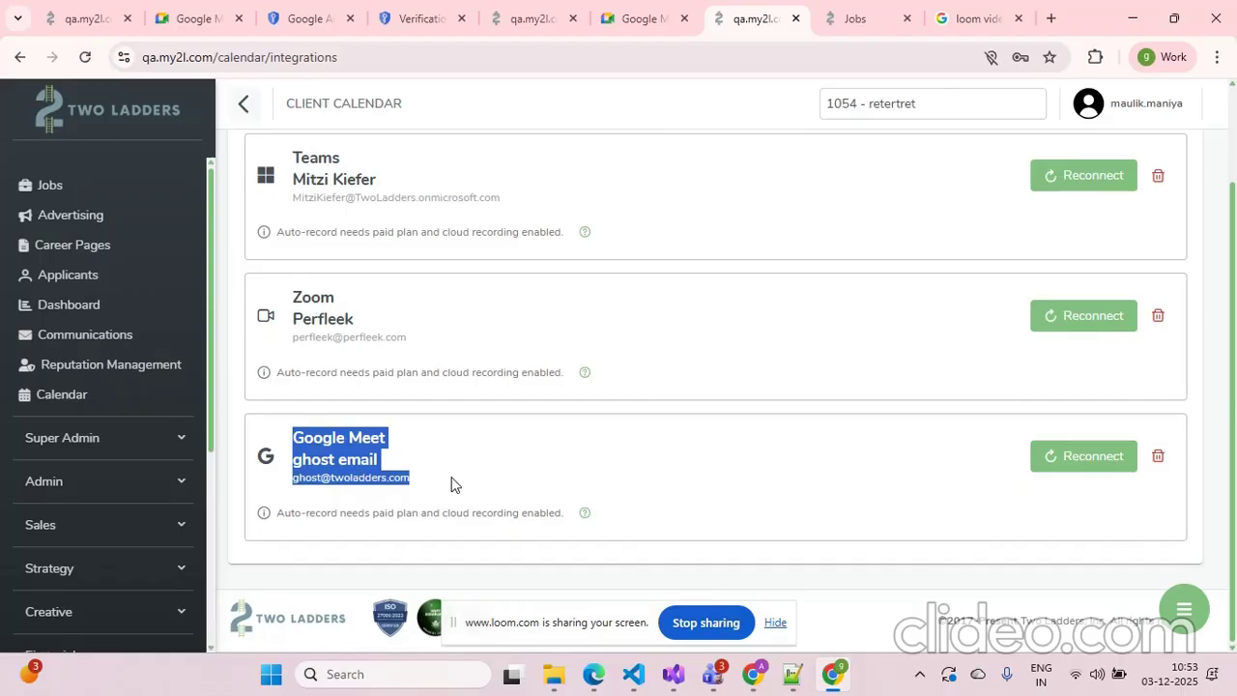
left_click(512, 471)
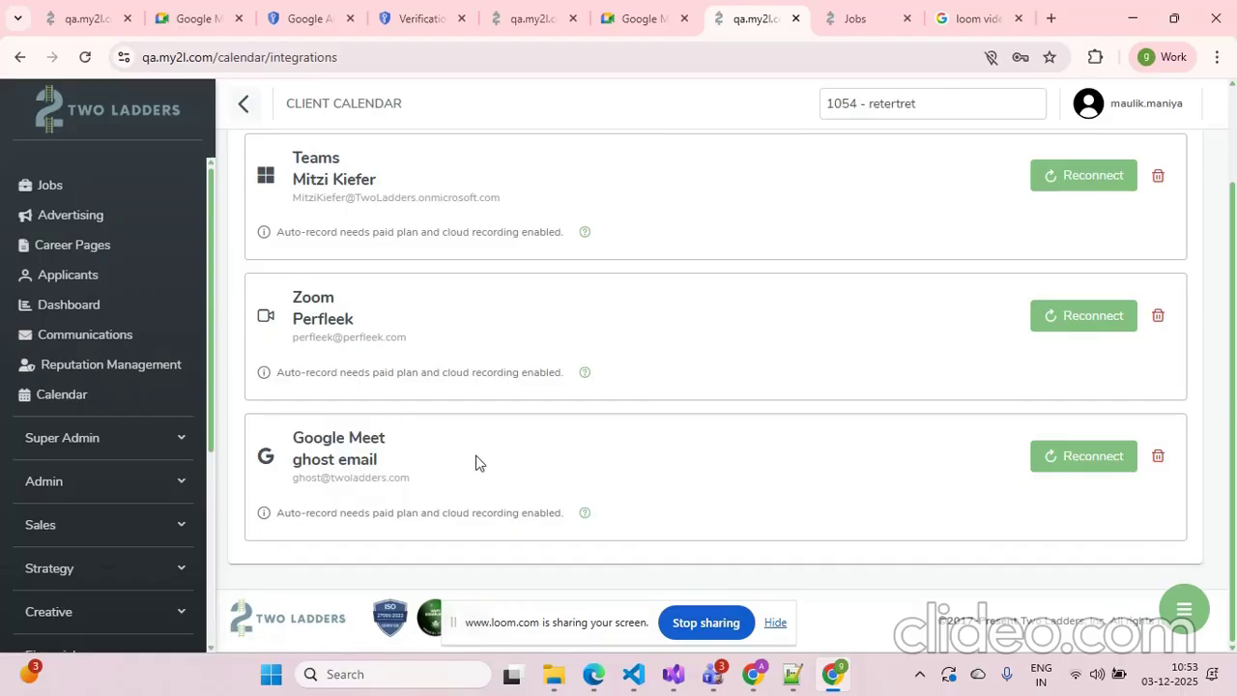
Reconnect the Google Meet integration by signing in with the connected Google account and allowing the requested access
left_click(1057, 463)
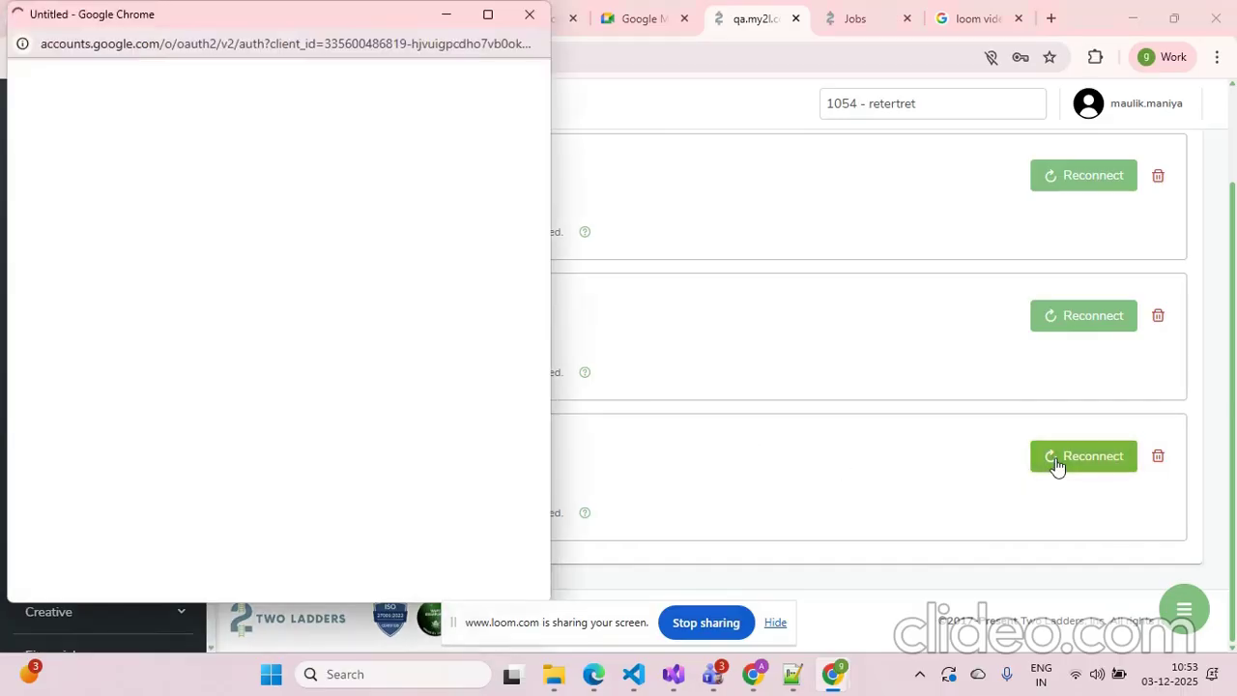
left_click_drag(292, 16, 669, 40)
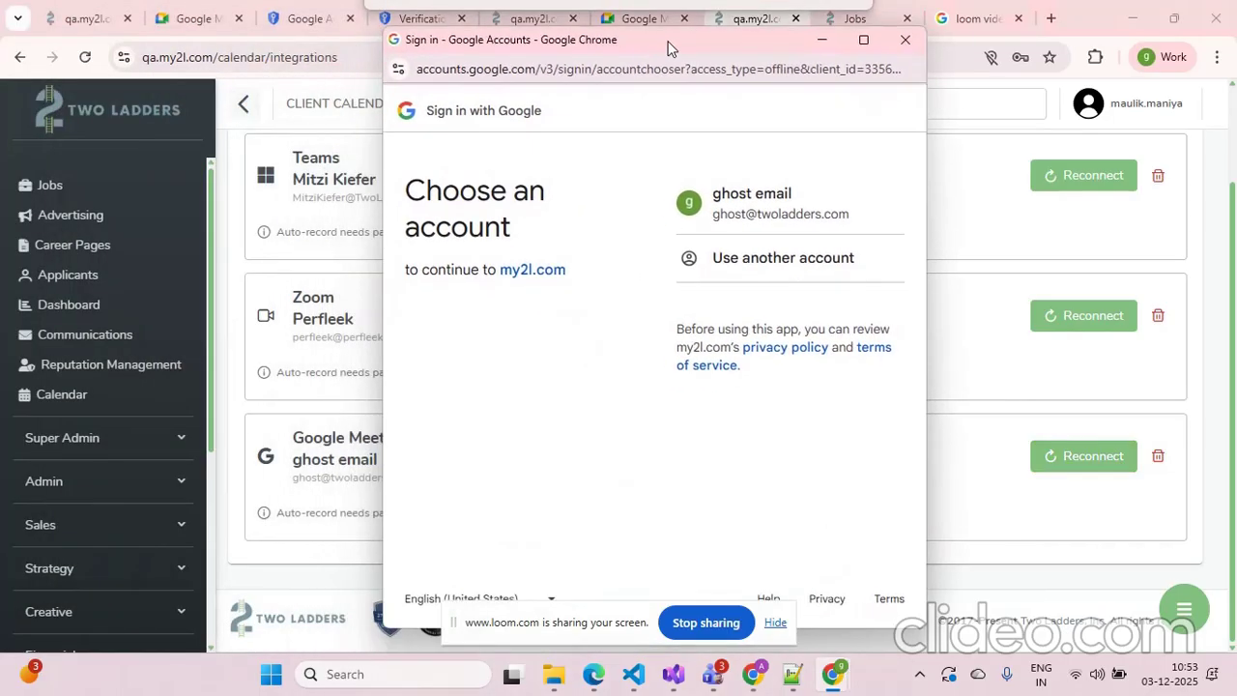
left_click(758, 219)
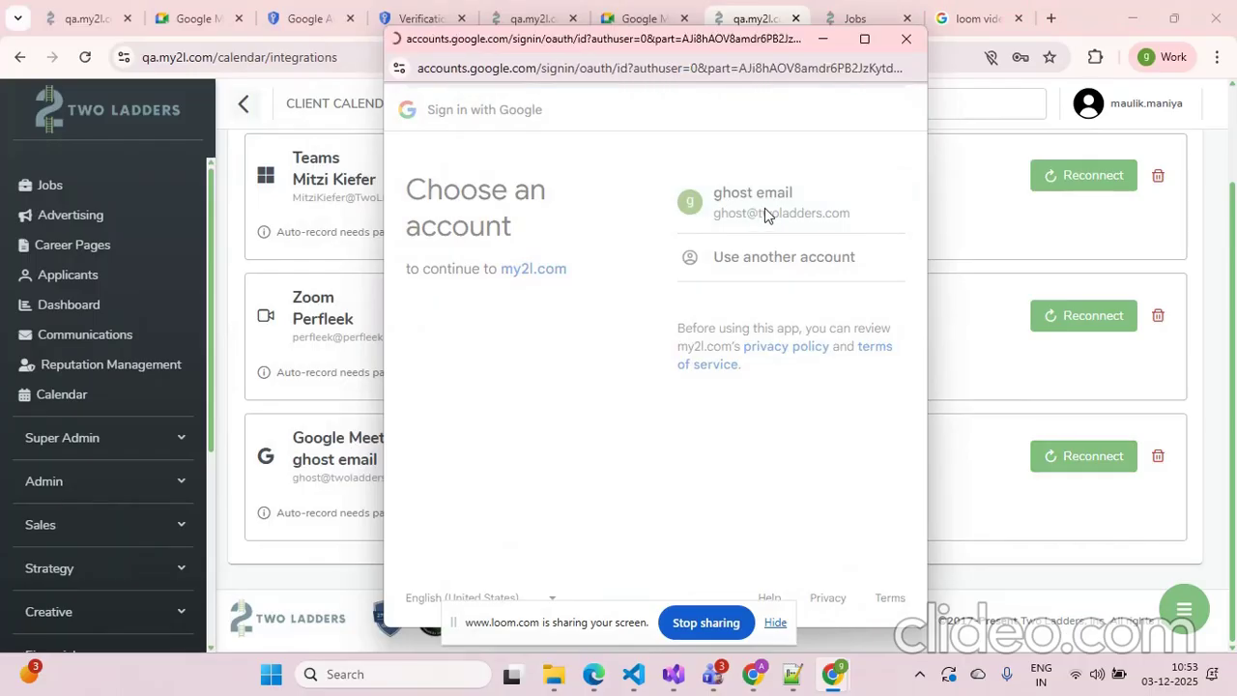
left_click(873, 384)
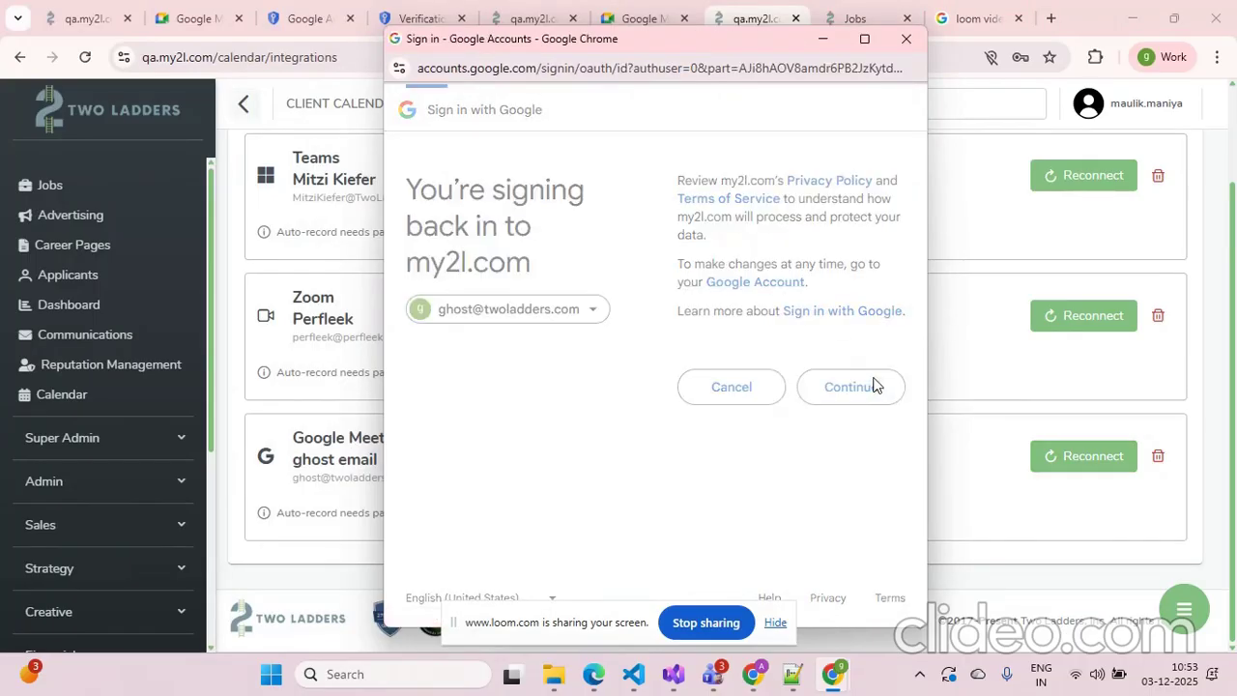
scroll(864, 409, "down", 3)
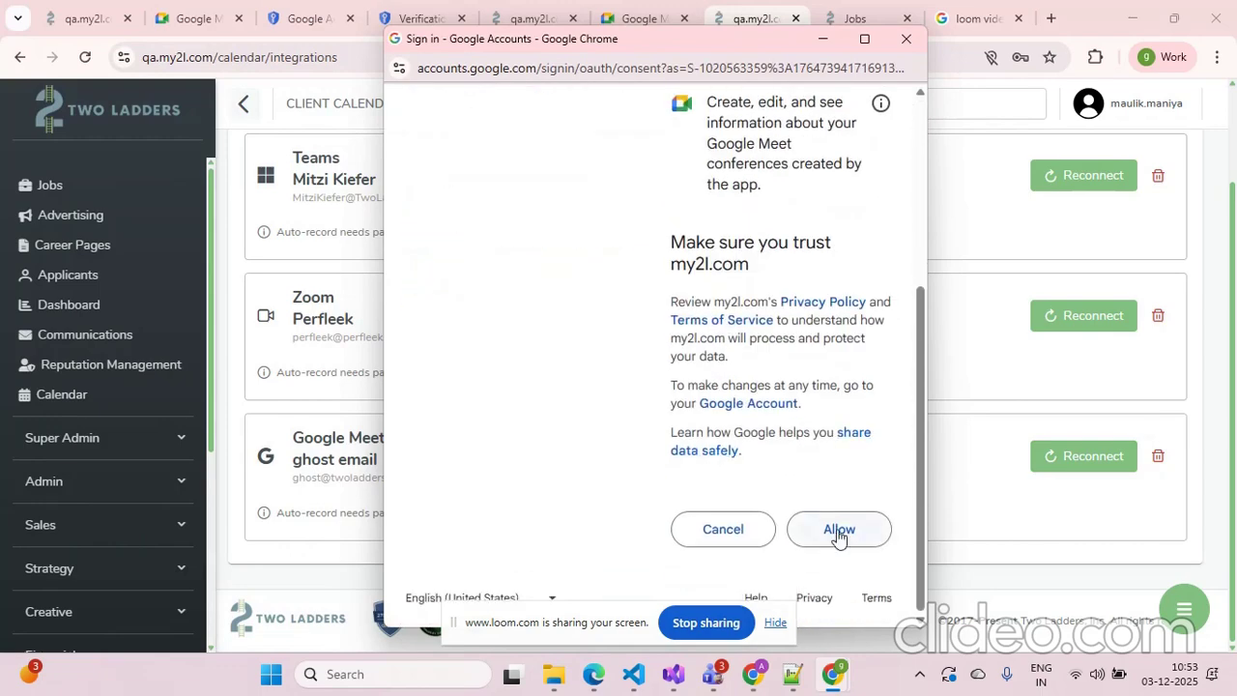
left_click(836, 527)
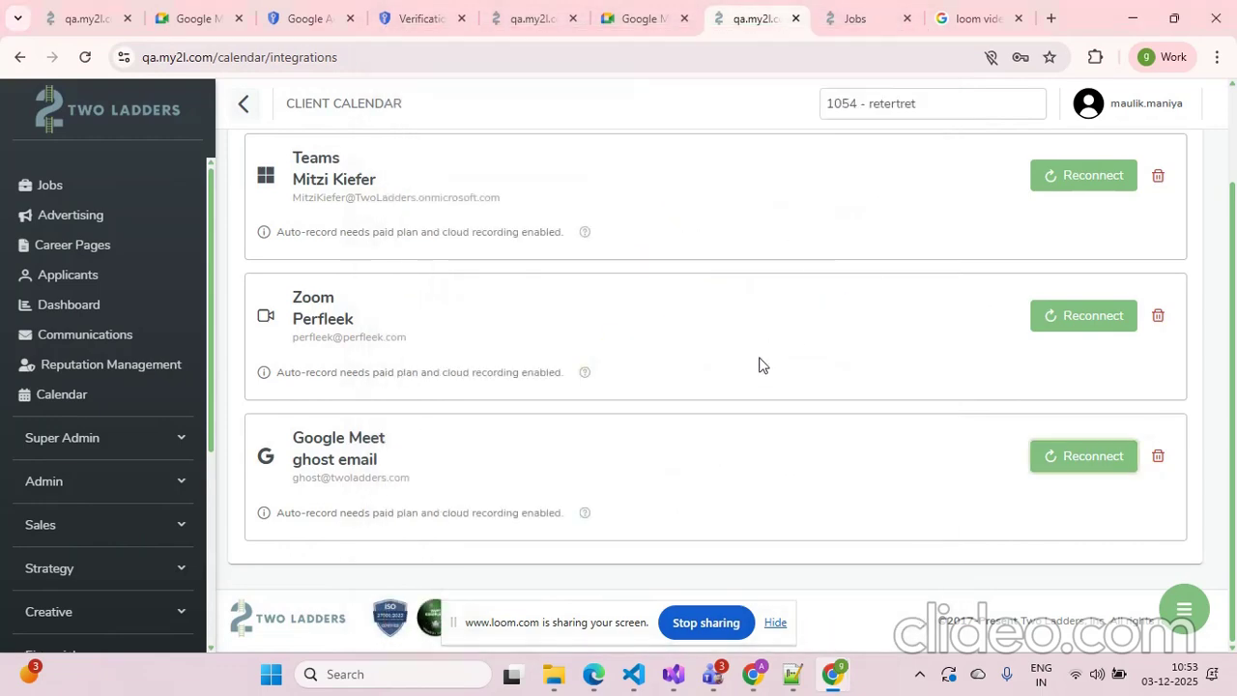
Open the booking preview of the GoogleDemo event from the calendar Events list
scroll(737, 400, "up", 2)
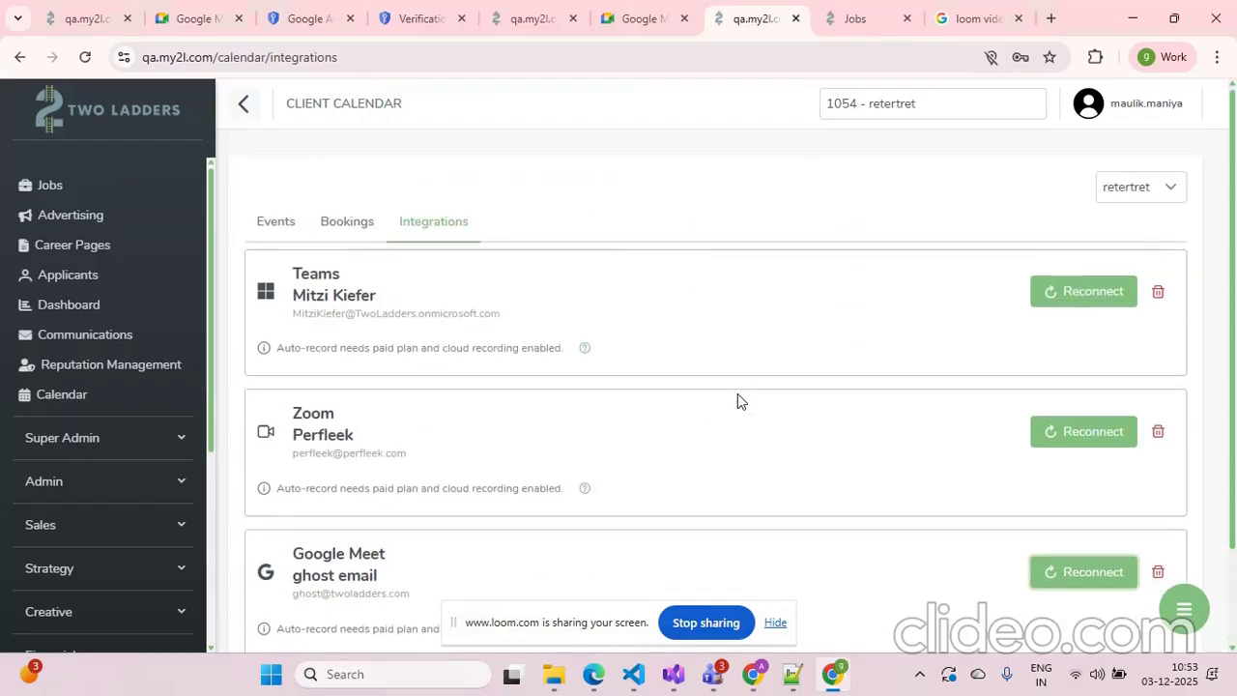
left_click(284, 232)
scroll(979, 426, "down", 3)
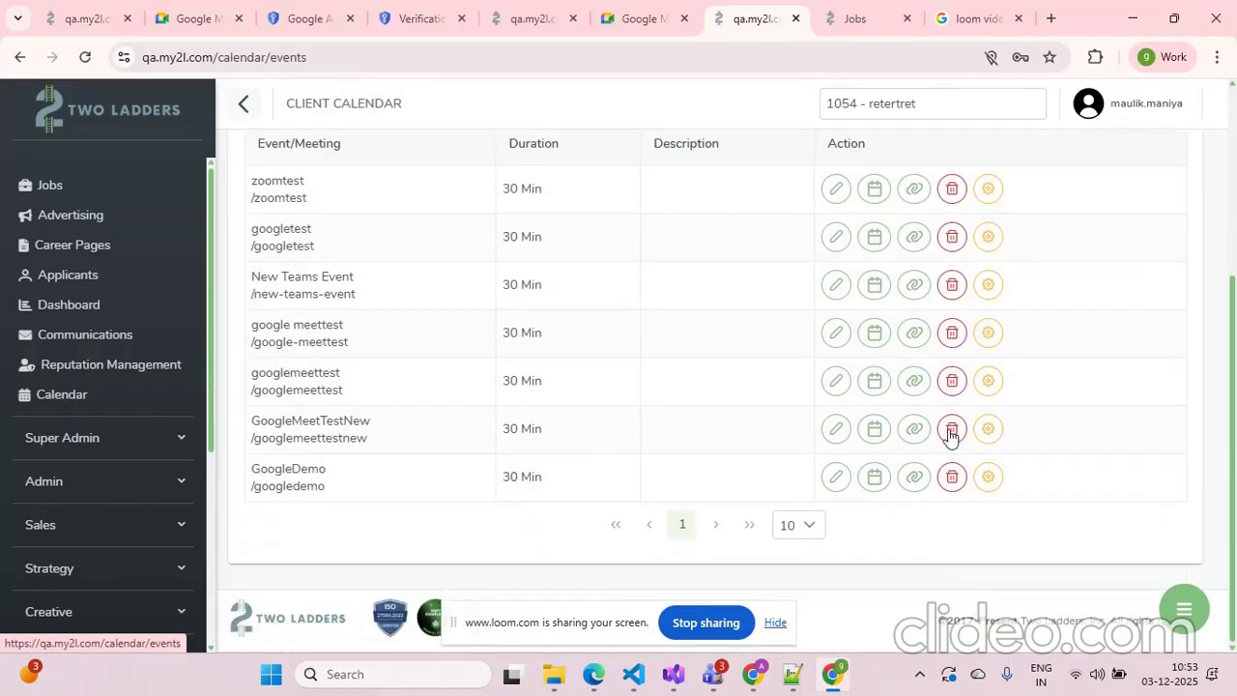
left_click_drag(251, 470, 347, 489)
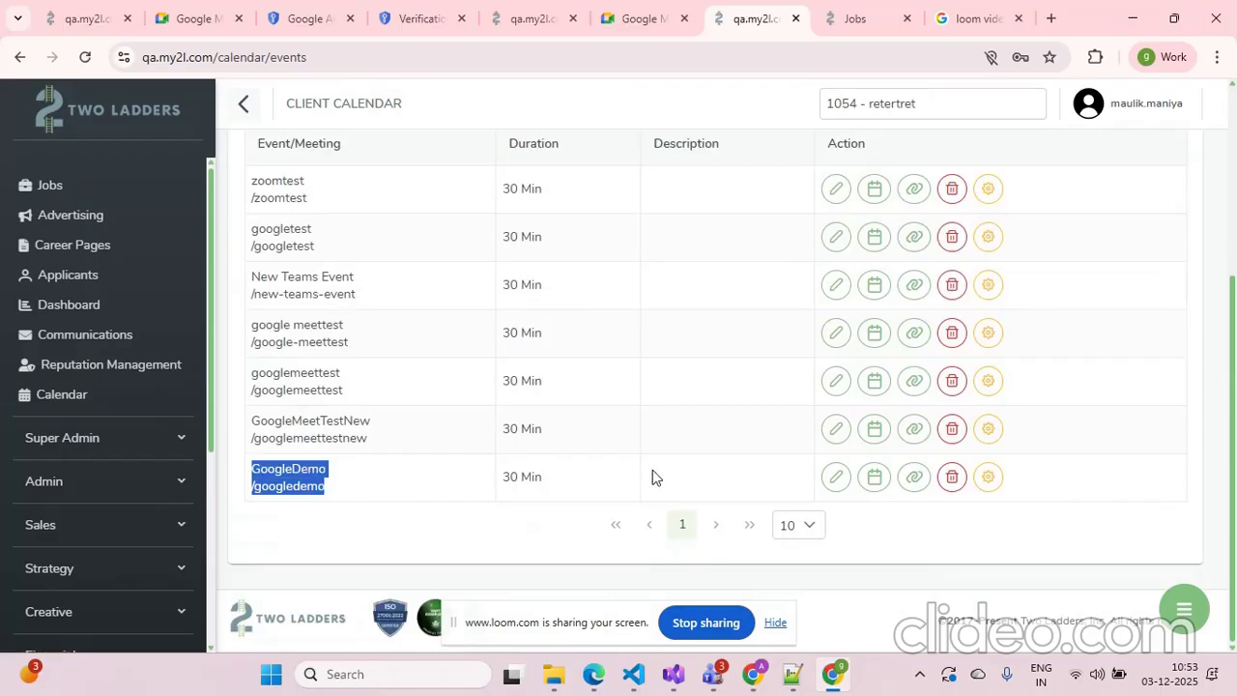
left_click(873, 478)
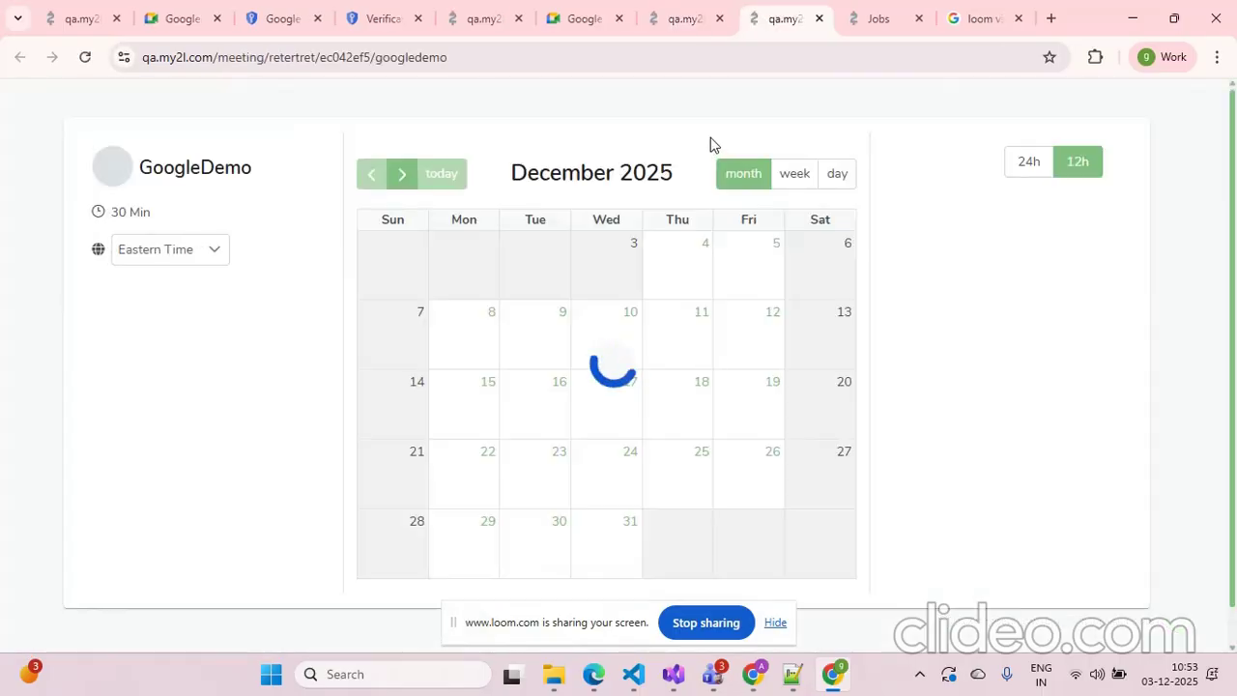
Pick Thursday, December 4 and the 10:30 AM - 11:00 AM time slot in the booking preview
left_click(693, 261)
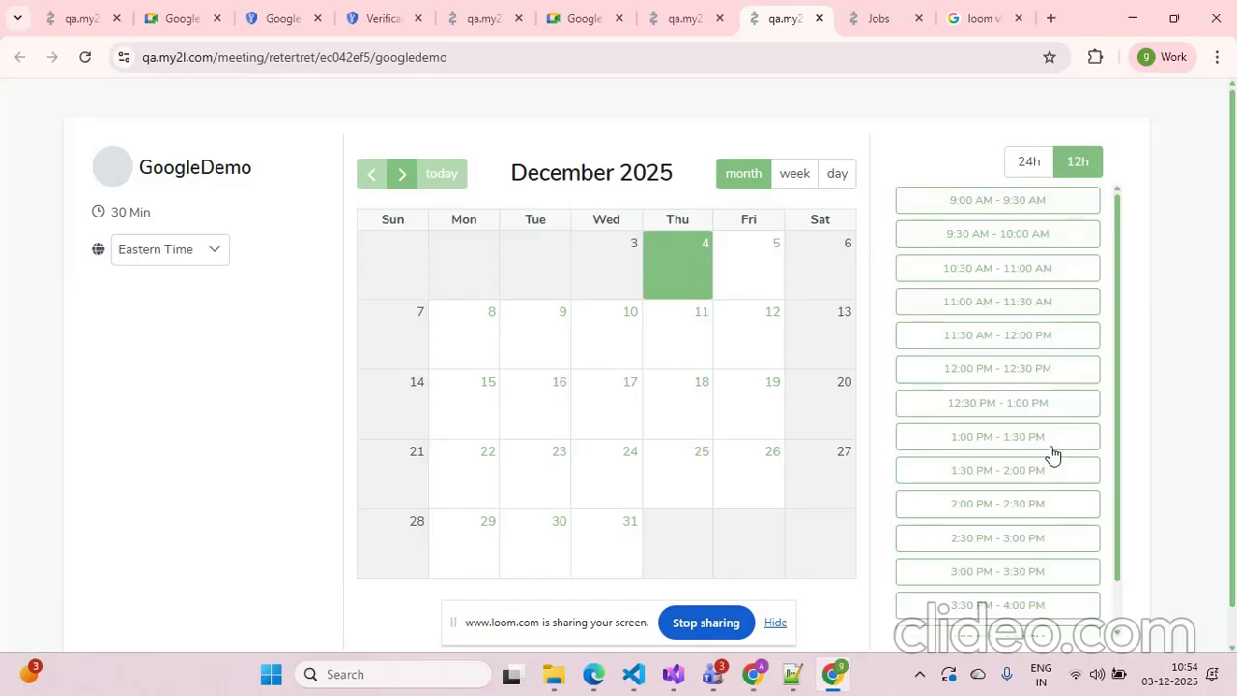
scroll(1049, 509, "down", 1)
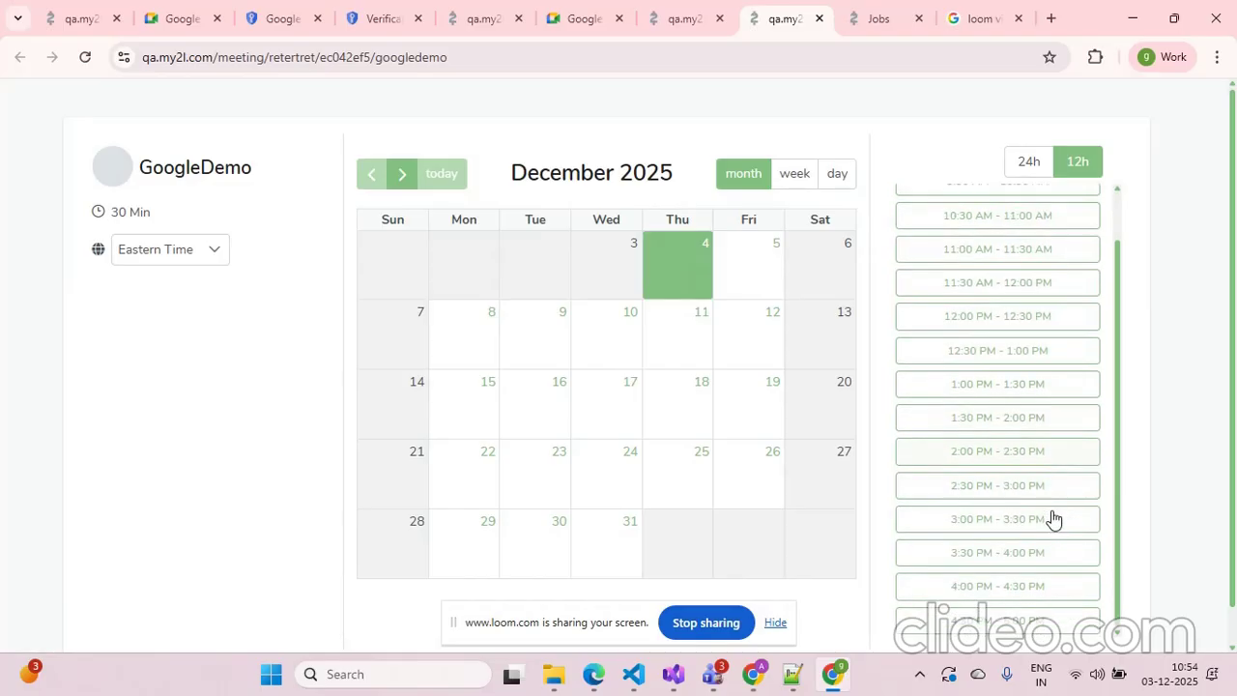
scroll(1053, 492, "up", 1)
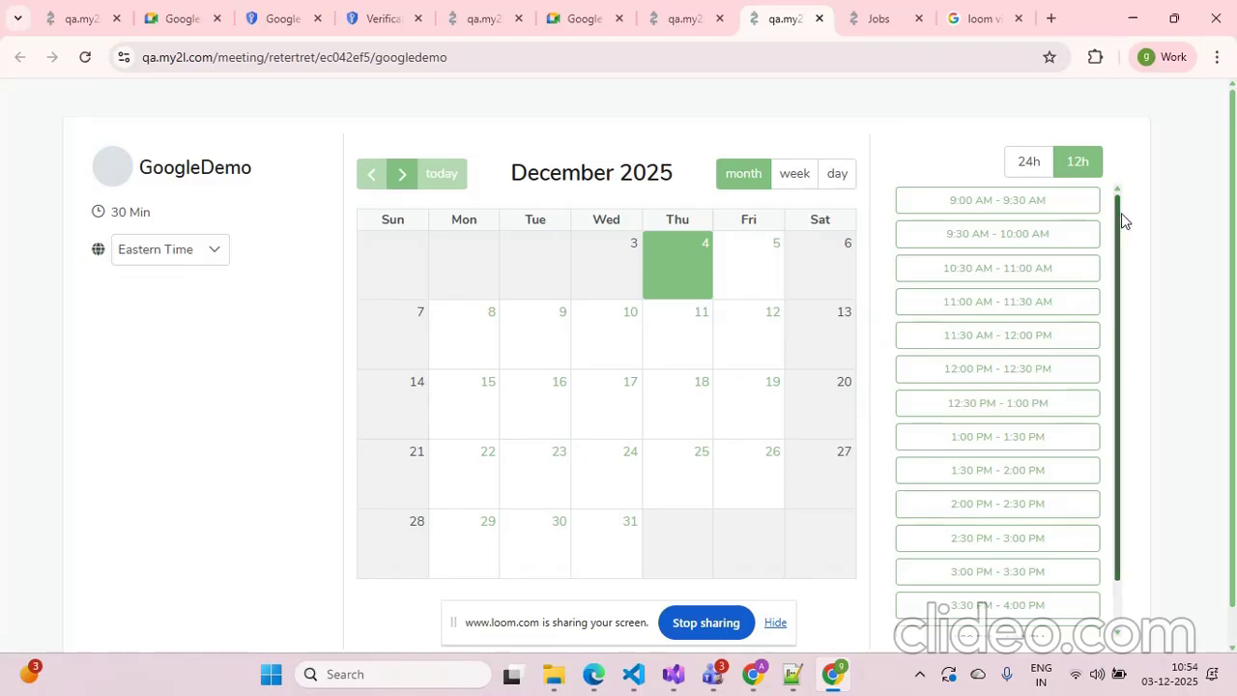
mouse_move(1119, 207)
left_mouse_down()
mouse_move(1119, 227)
mouse_move(1118, 202)
left_mouse_up()
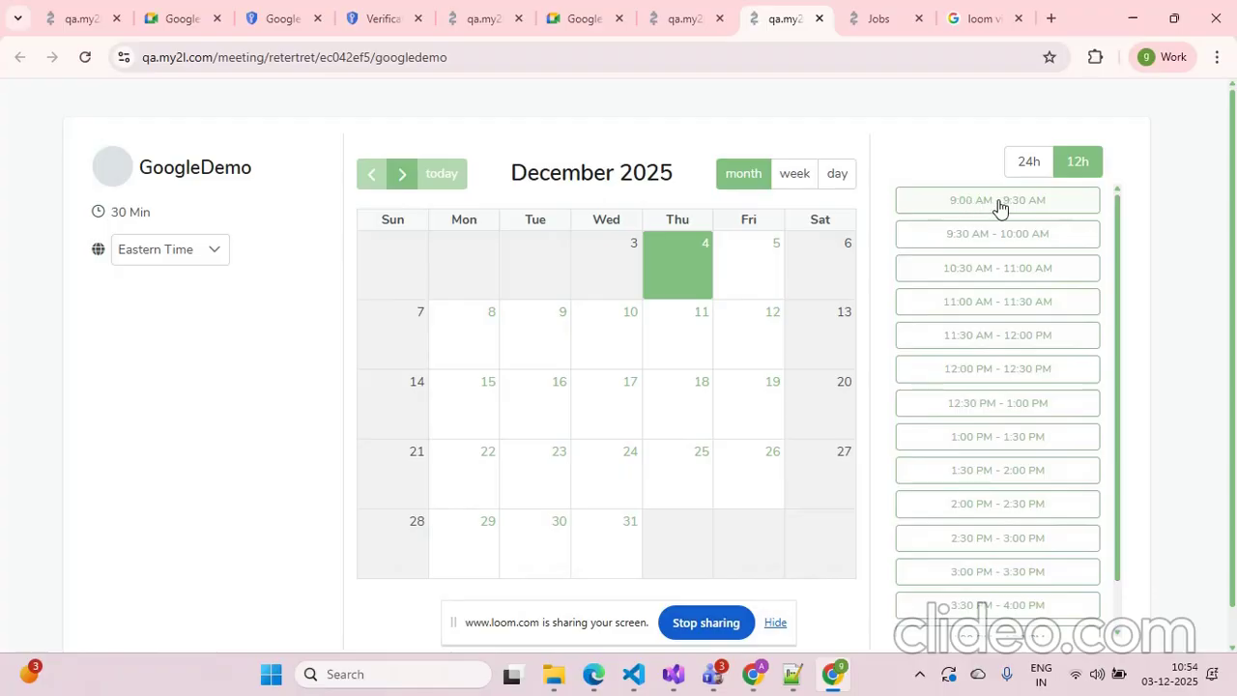
left_click(1017, 280)
Enter the attendee's first name, last name and e-mail address, then confirm the booking
left_click(519, 189)
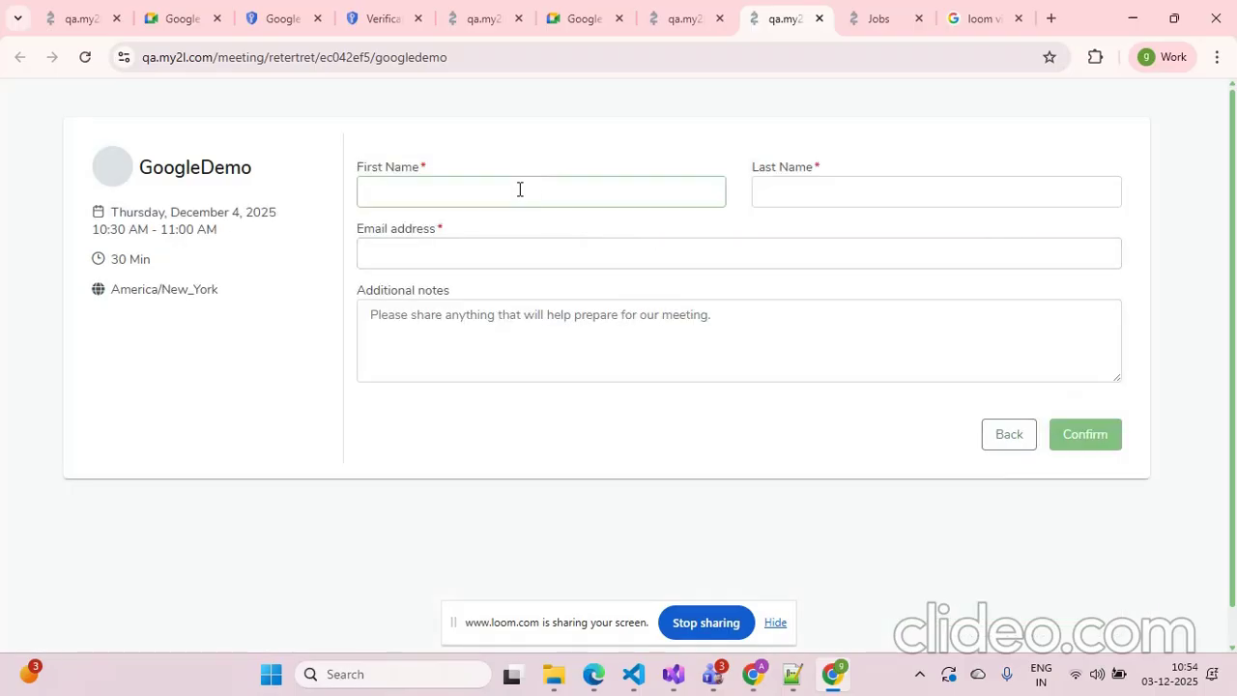
type("John")
key("Tab")
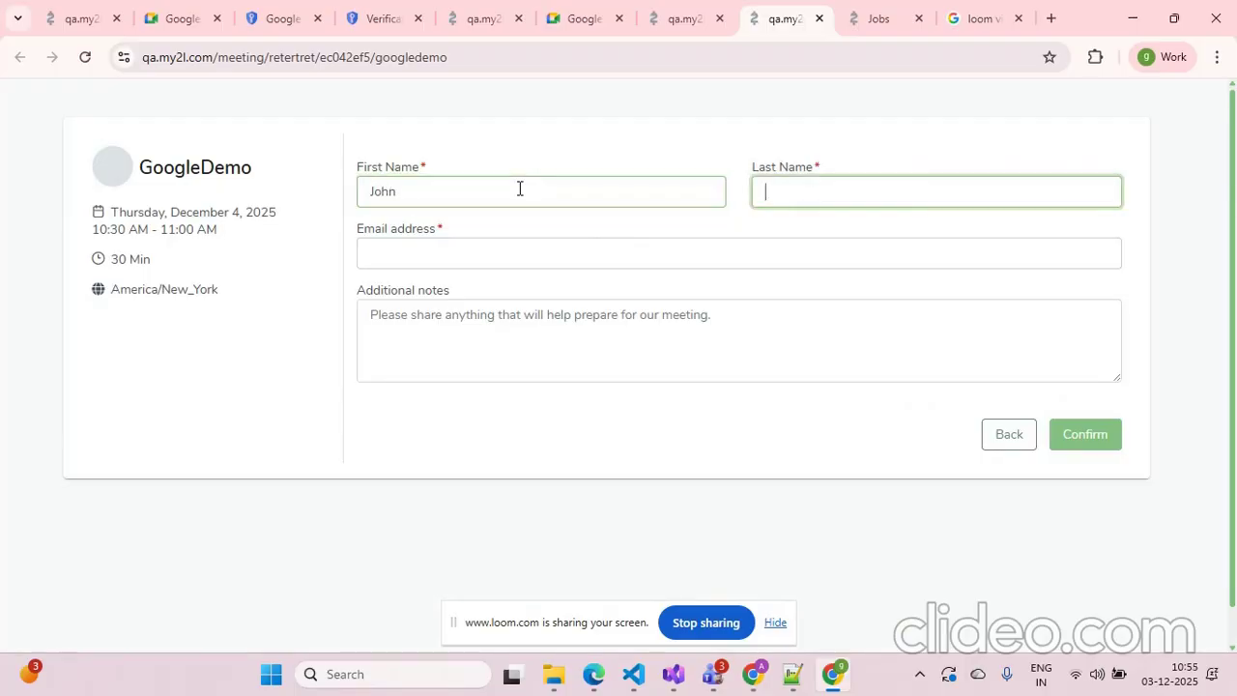
type("Doe")
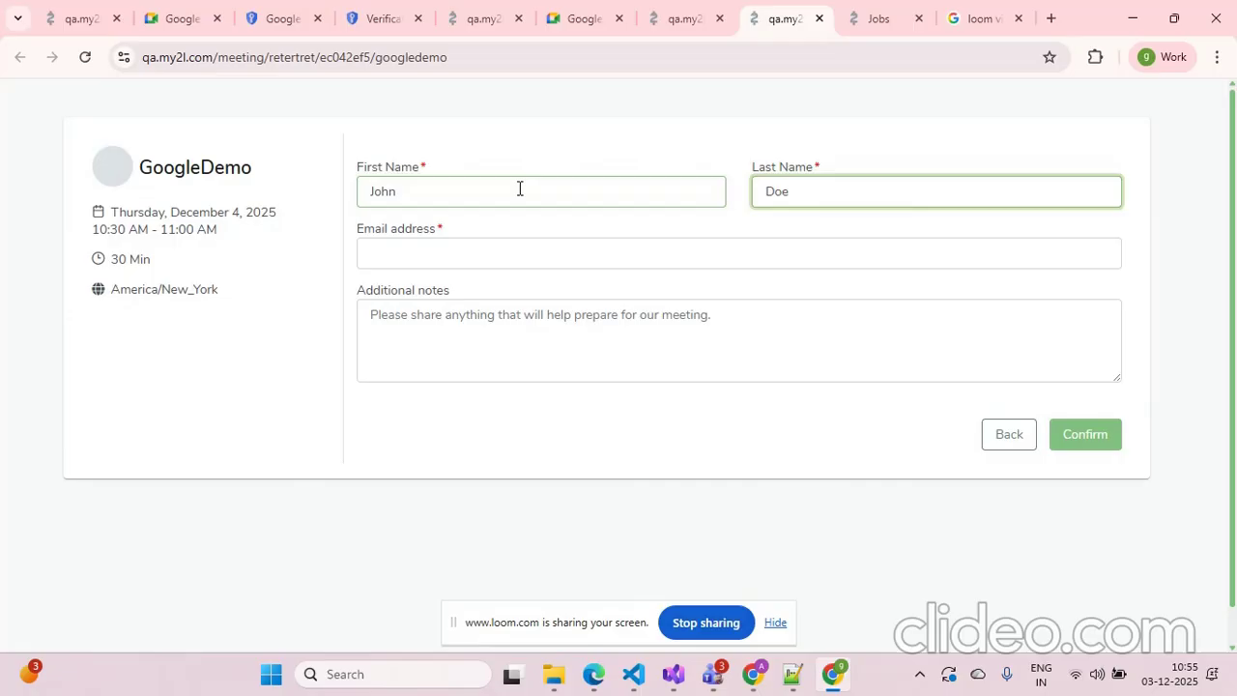
left_click(509, 240)
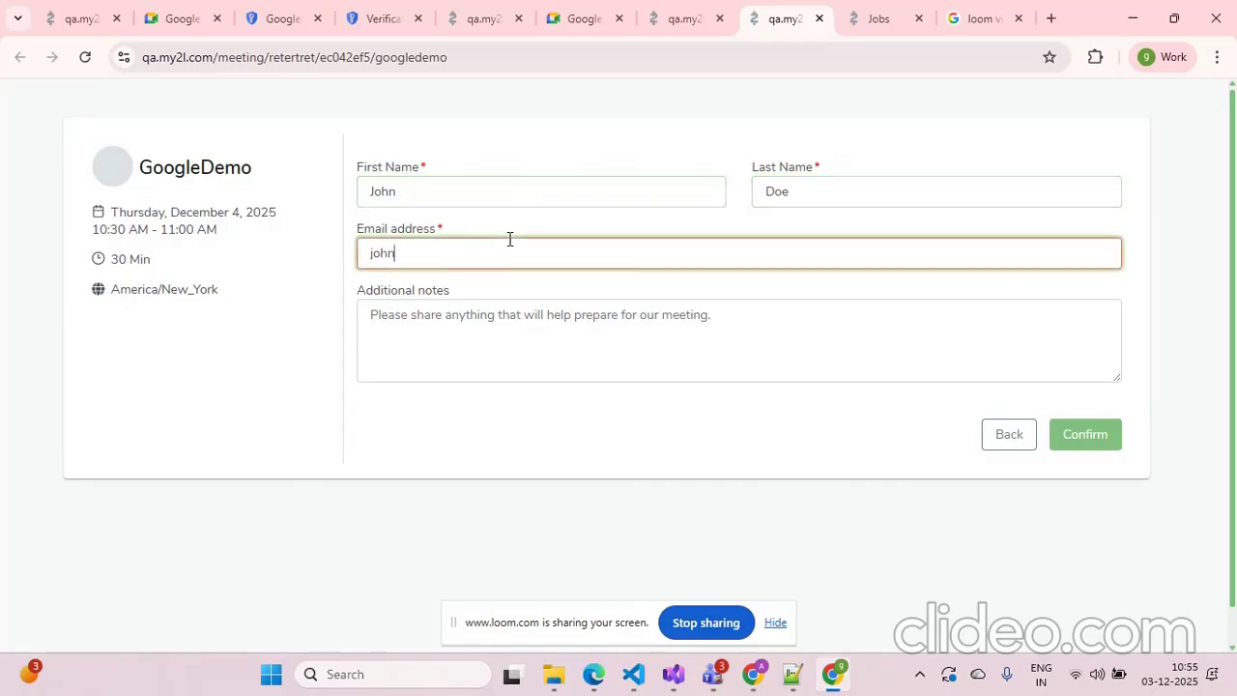
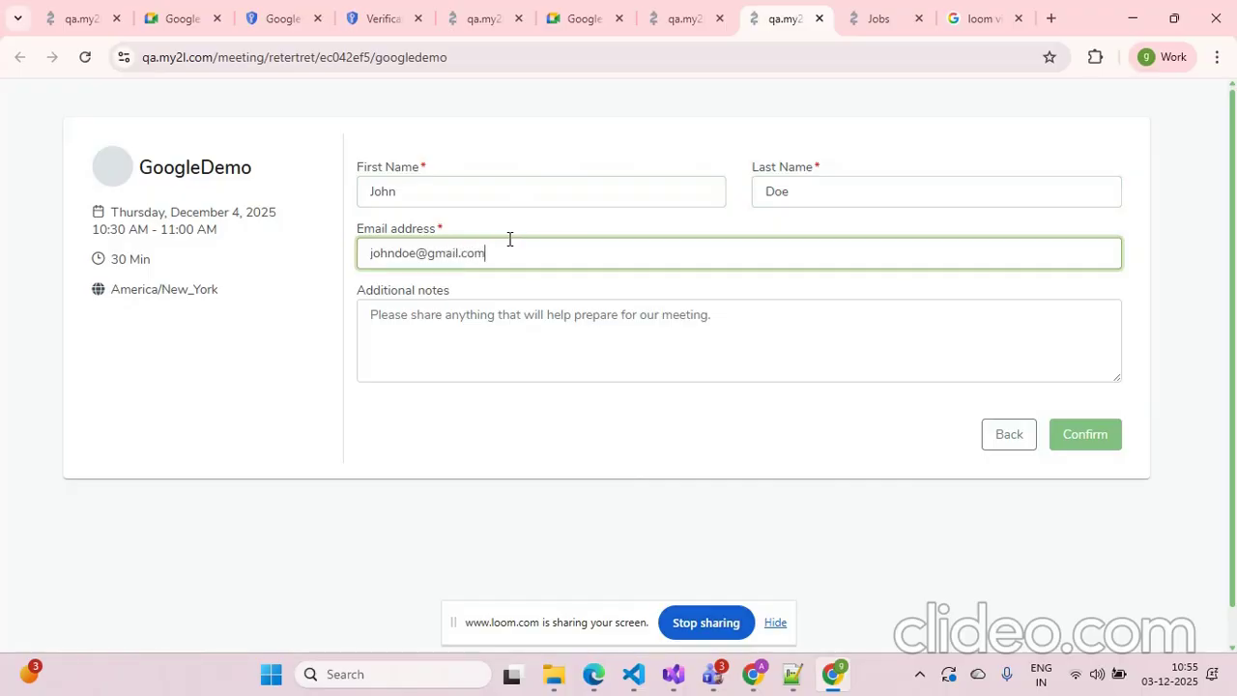
left_click(1101, 431)
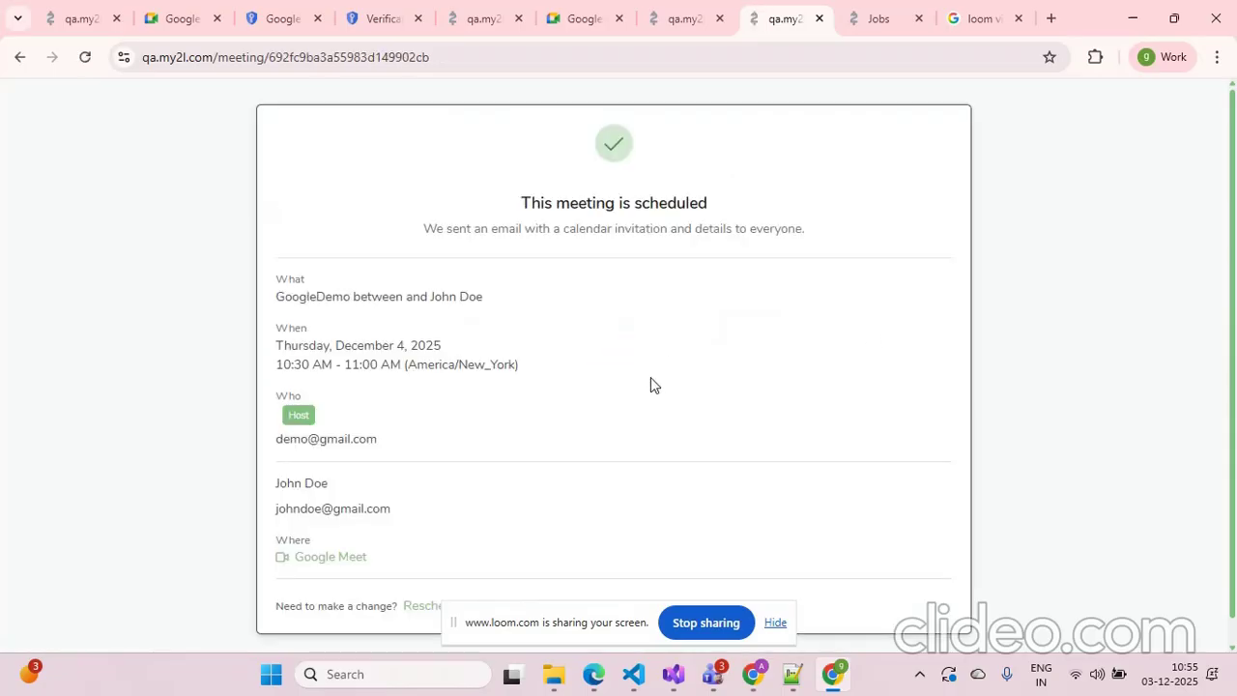
Open the booked meeting's Google Meet link and join the call with camera and microphone turned off
scroll(649, 377, "down", 1)
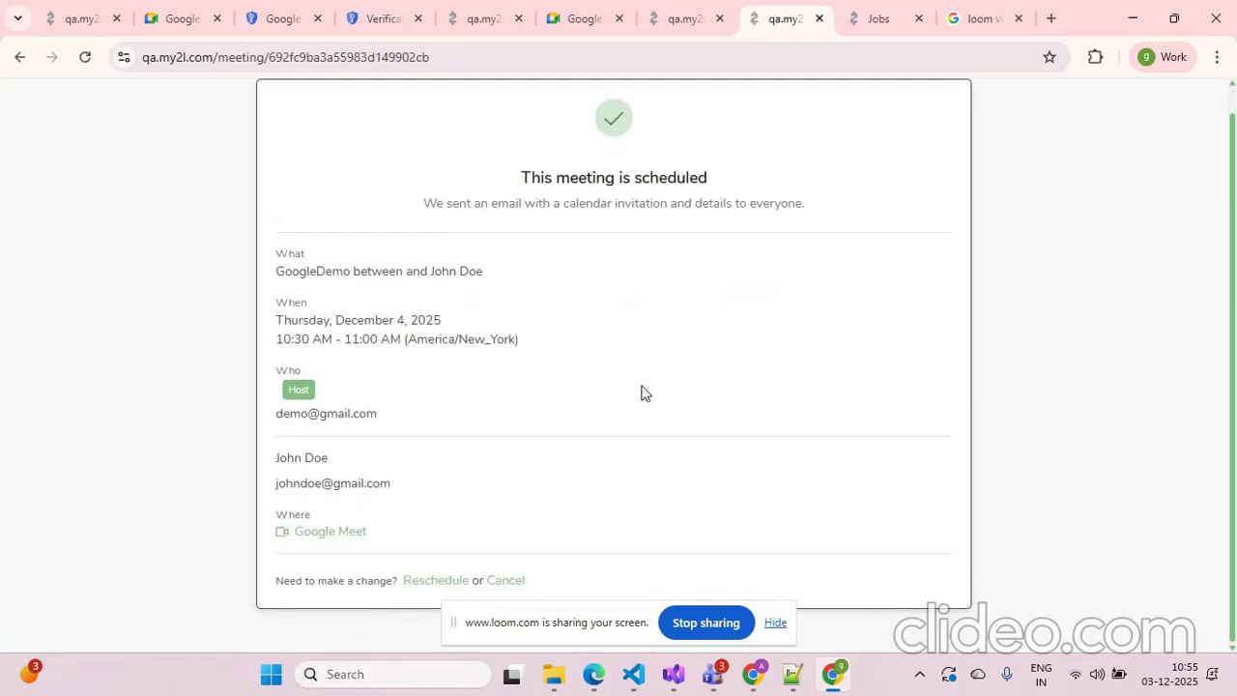
left_click(325, 537)
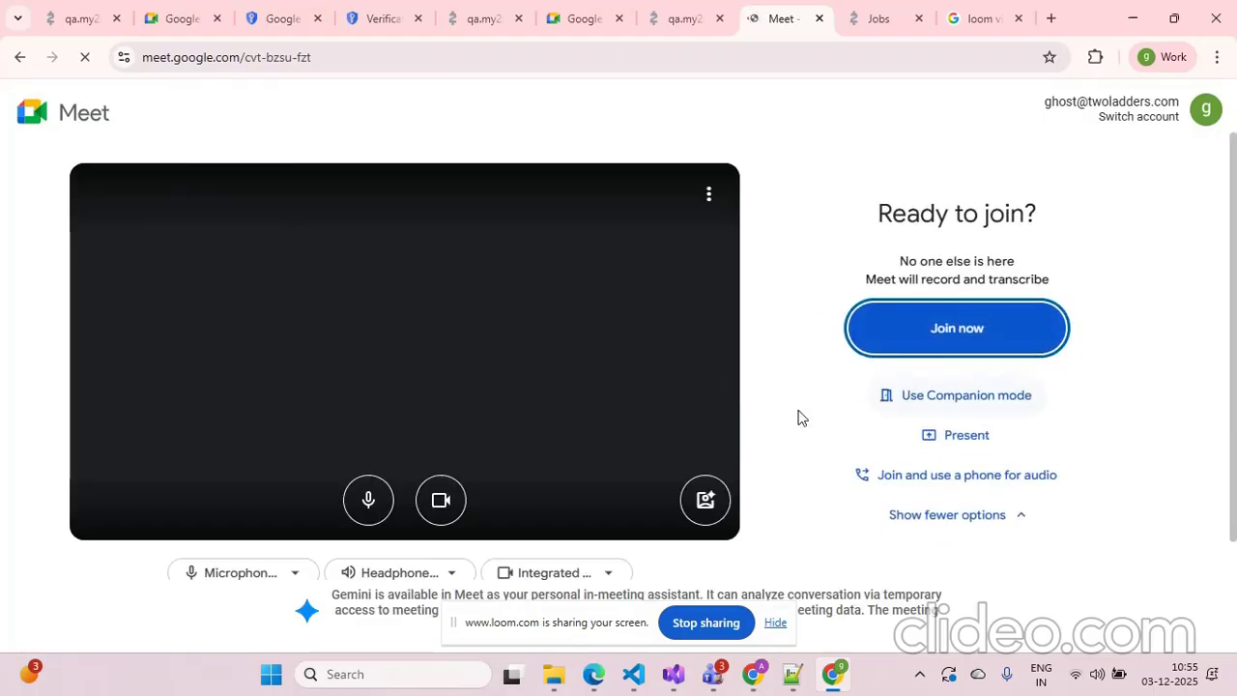
left_click(440, 499)
left_click(368, 500)
left_click(919, 377)
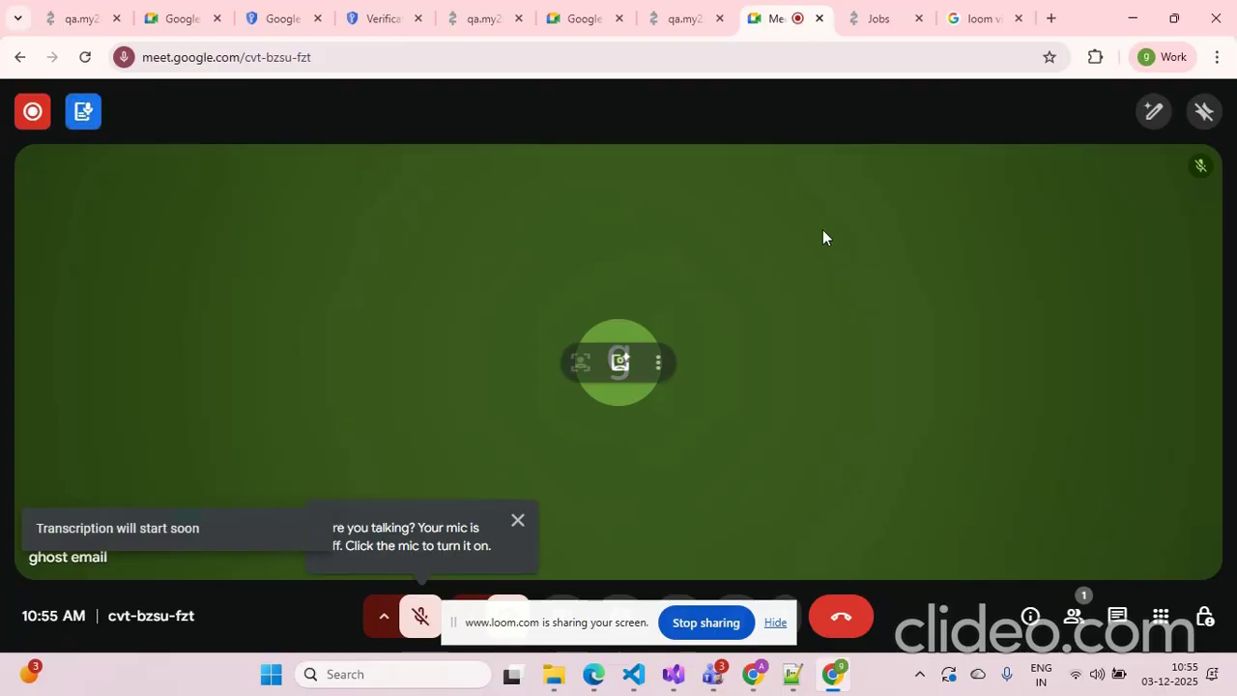
Open the My2L Interview Panel QA add-on from the meeting tools
left_click(1160, 621)
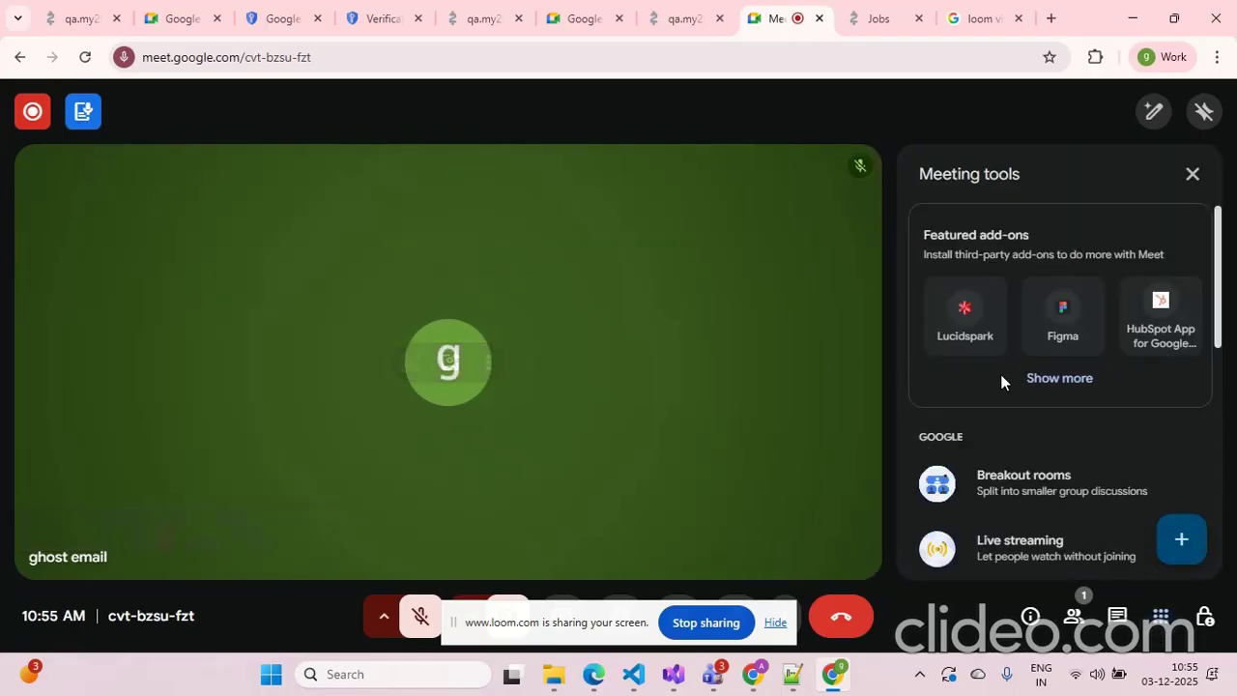
scroll(1041, 390, "down", 5)
scroll(1041, 389, "down", 2)
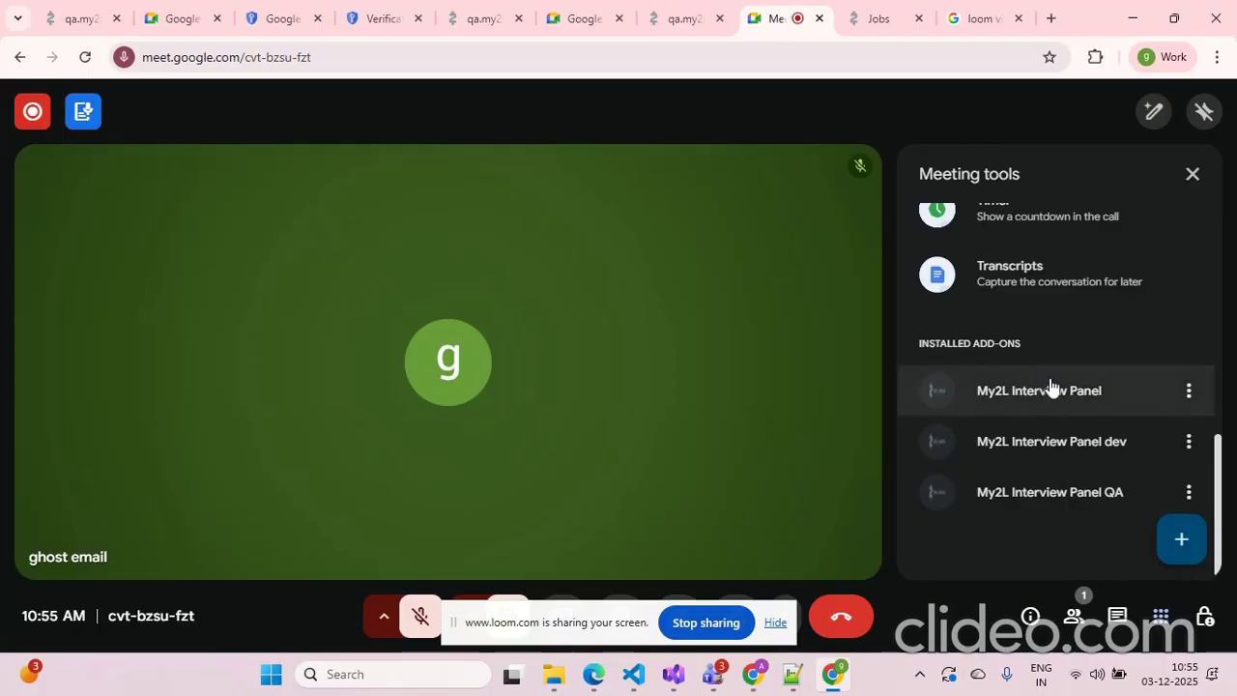
left_click(1049, 495)
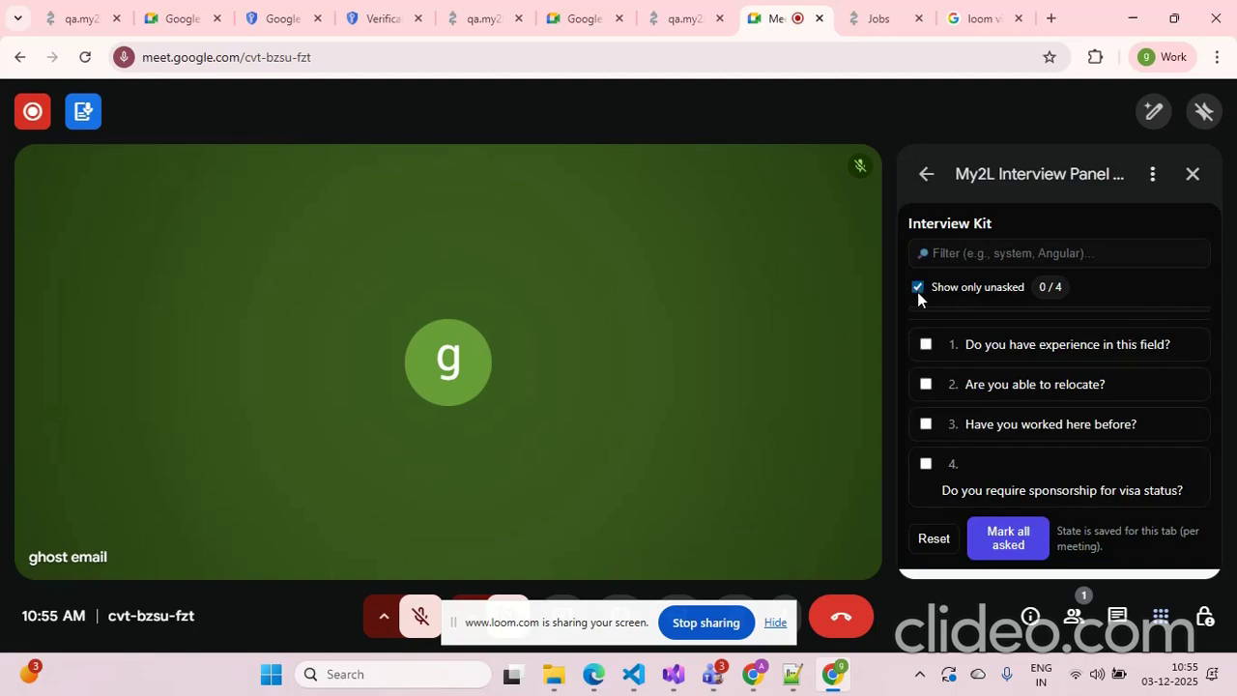
Mark each of the four interview kit questions as asked, then leave the meeting
left_click(926, 345)
left_click(926, 345)
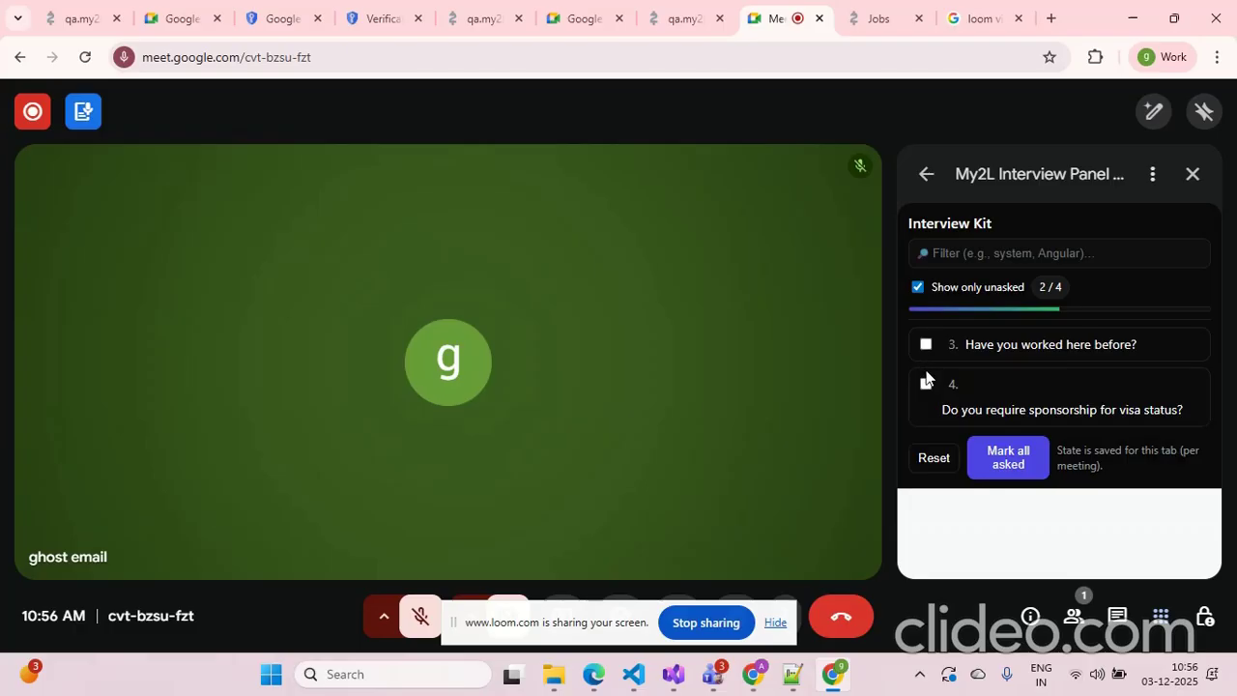
left_click(925, 345)
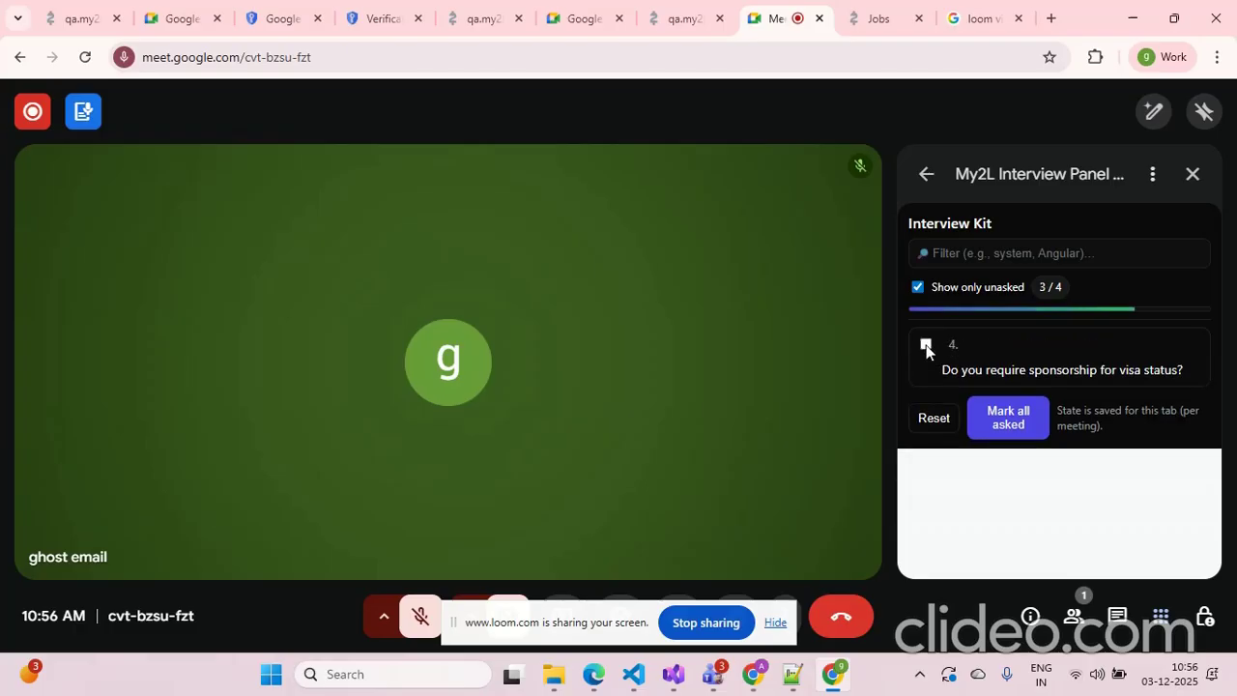
left_click(925, 345)
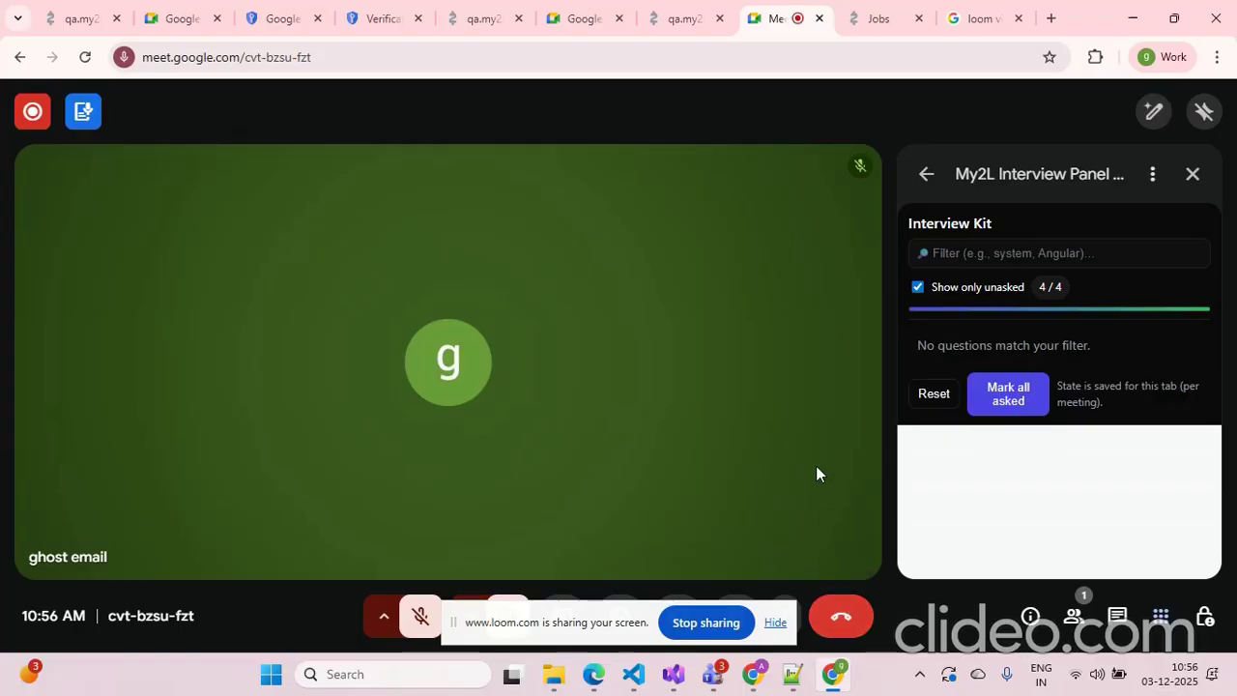
left_click(840, 619)
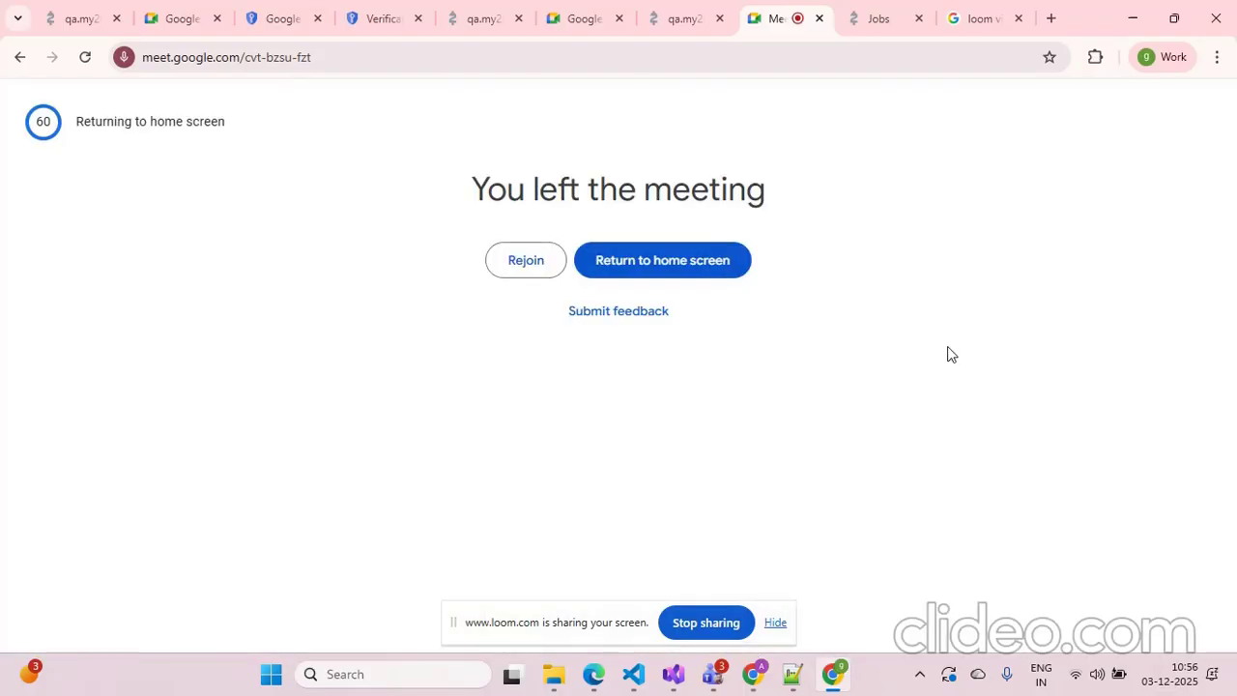
Return to the portal and open the Calendar events page
left_click(865, 28)
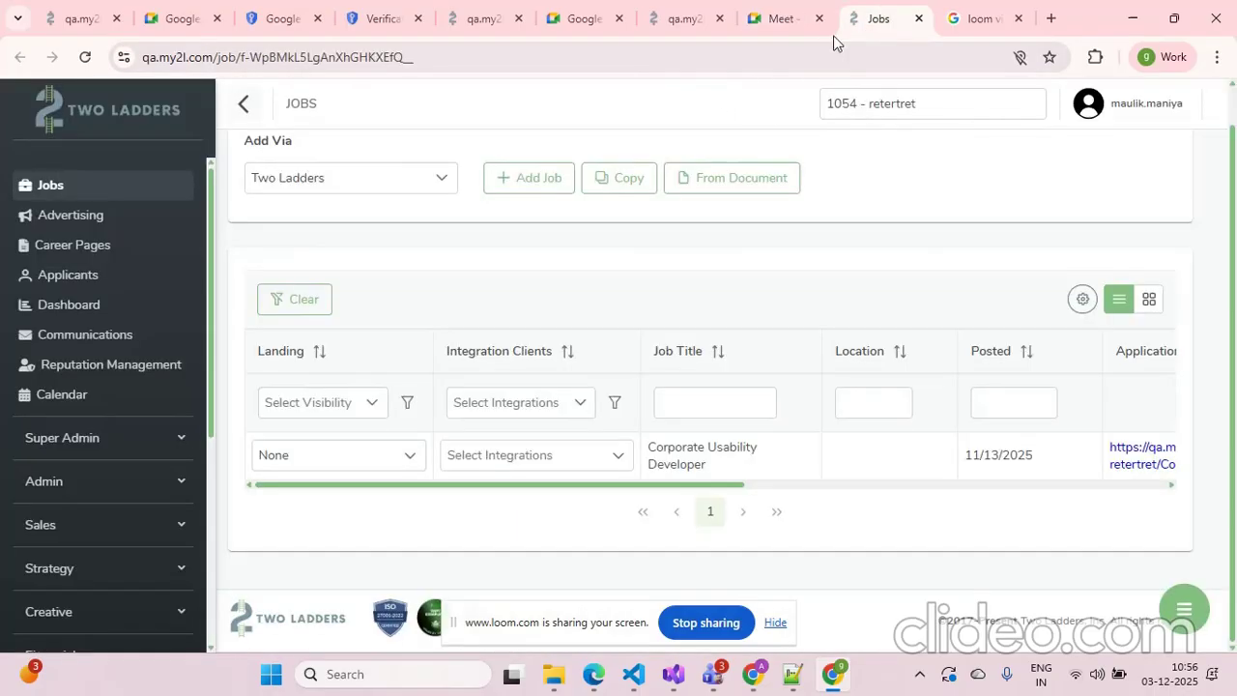
left_click(682, 19)
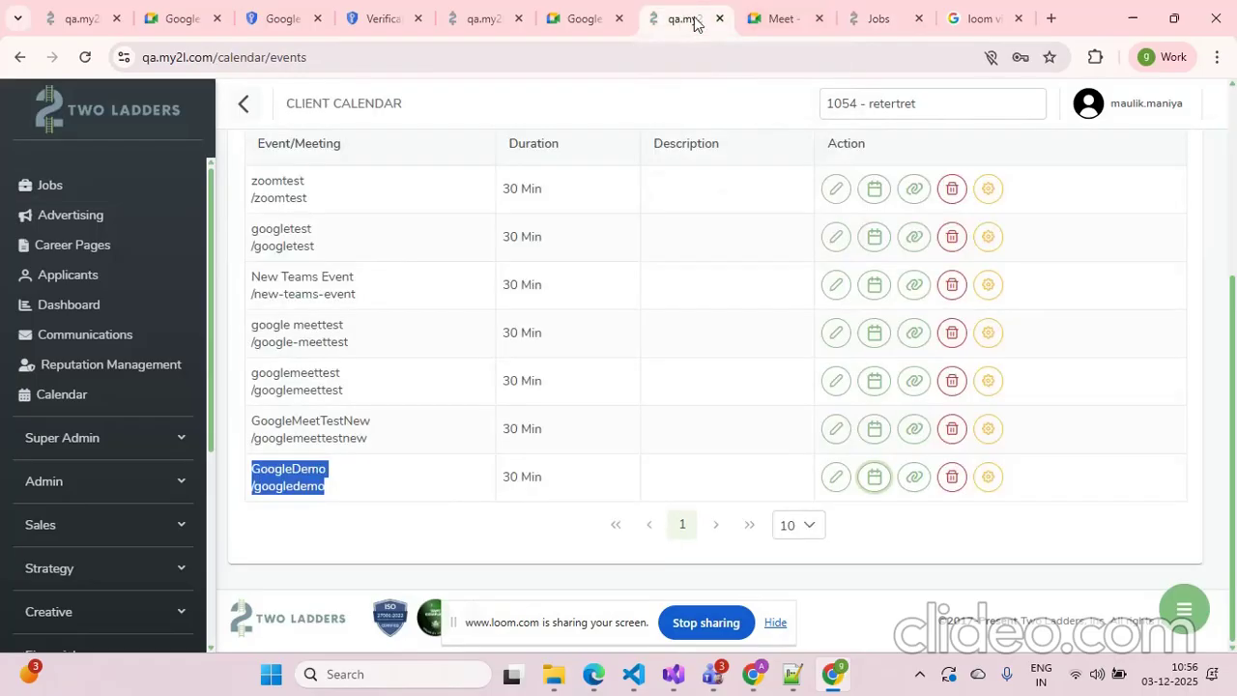
left_click(855, 23)
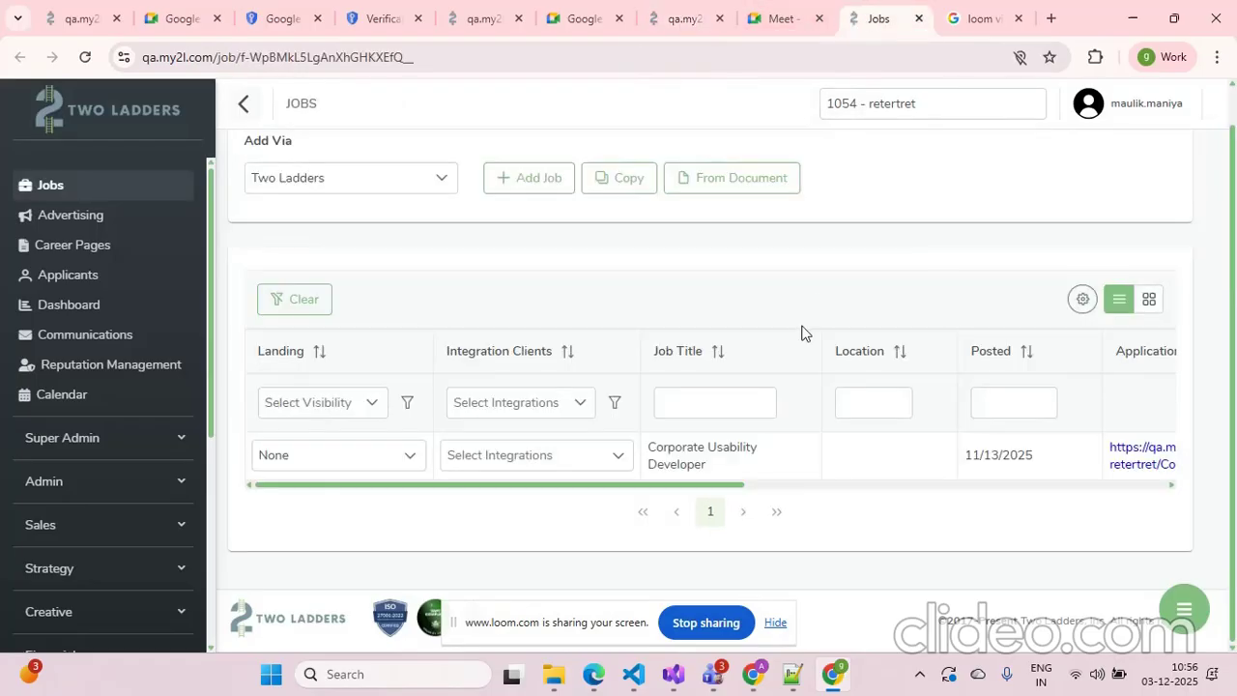
scroll(801, 333, "up", 1)
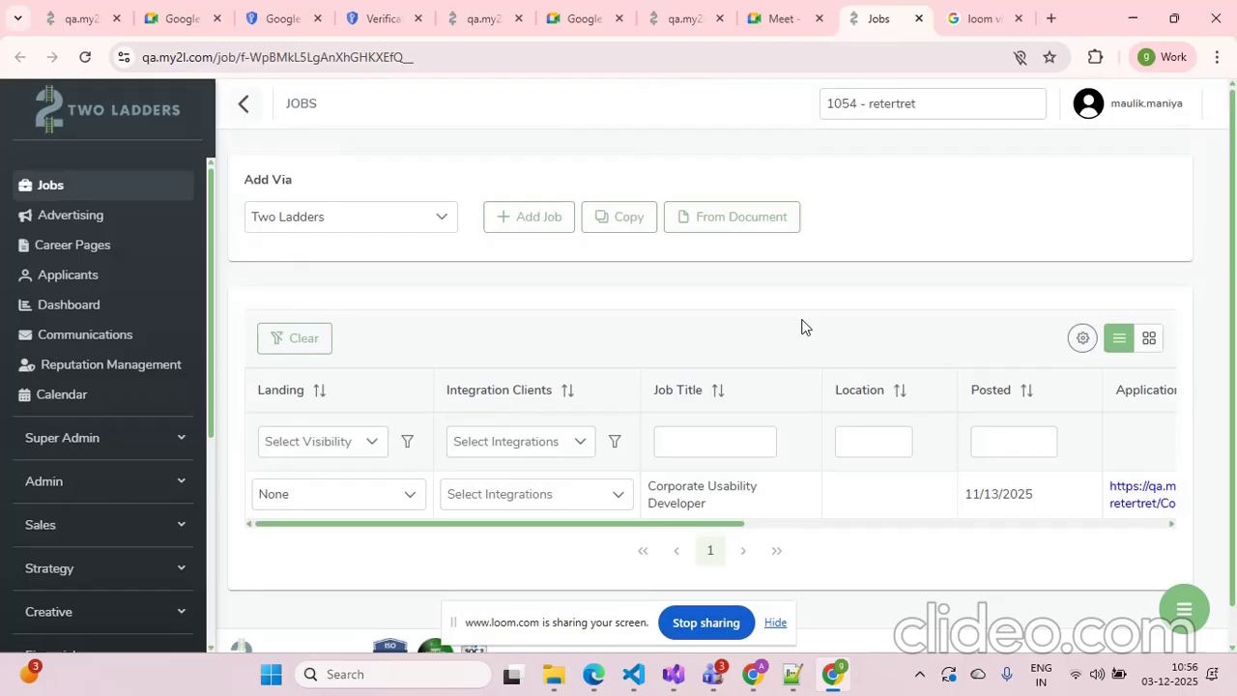
left_click(84, 395)
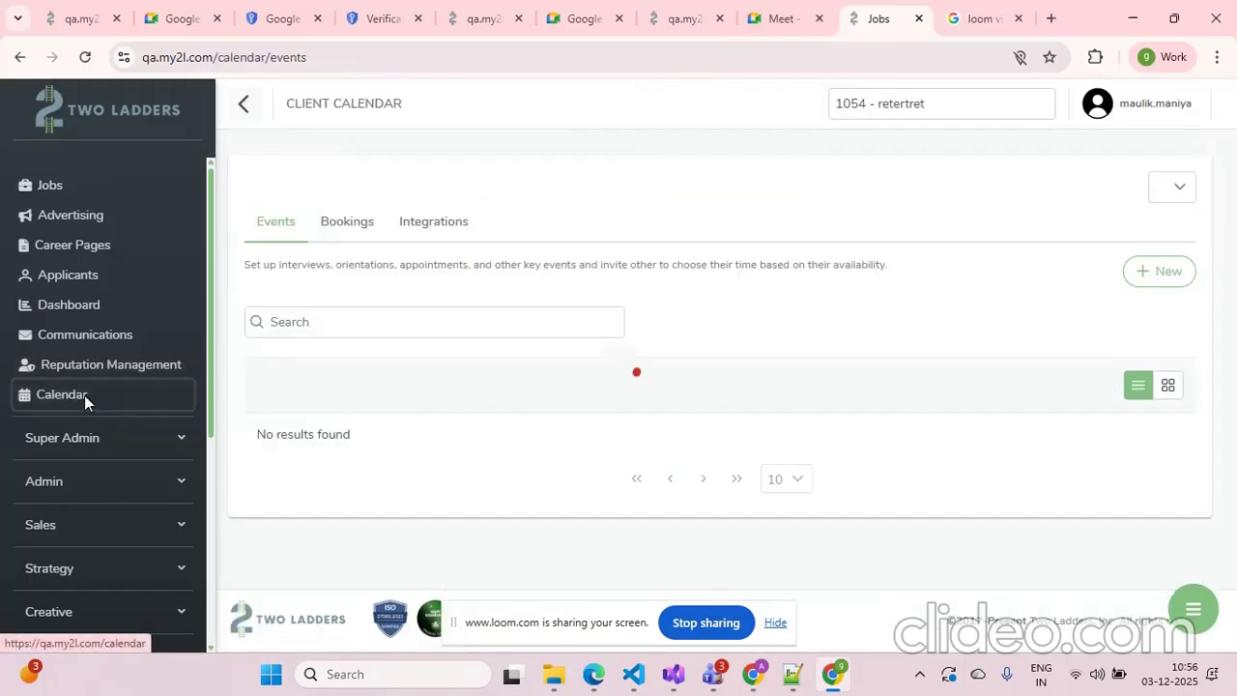
Open the calendar's Bookings list and review the upcoming bookings
left_click(442, 225)
left_click(338, 224)
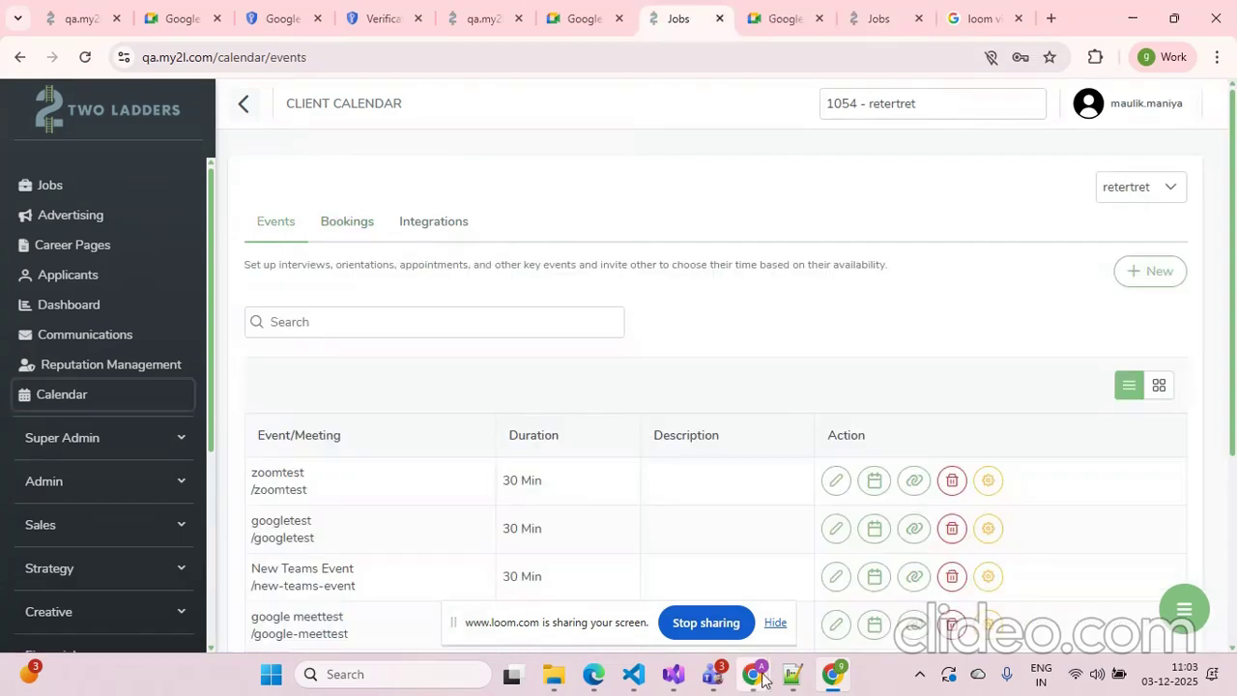
mouse_move(850, 686)
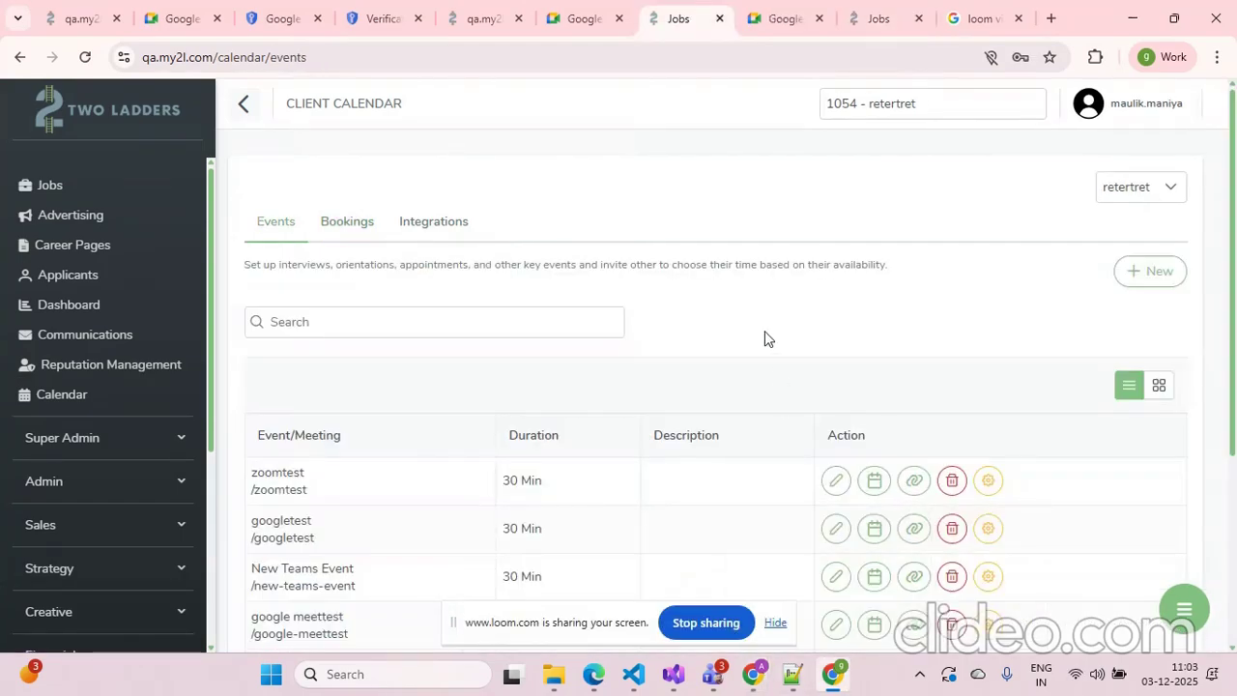
left_click(340, 224)
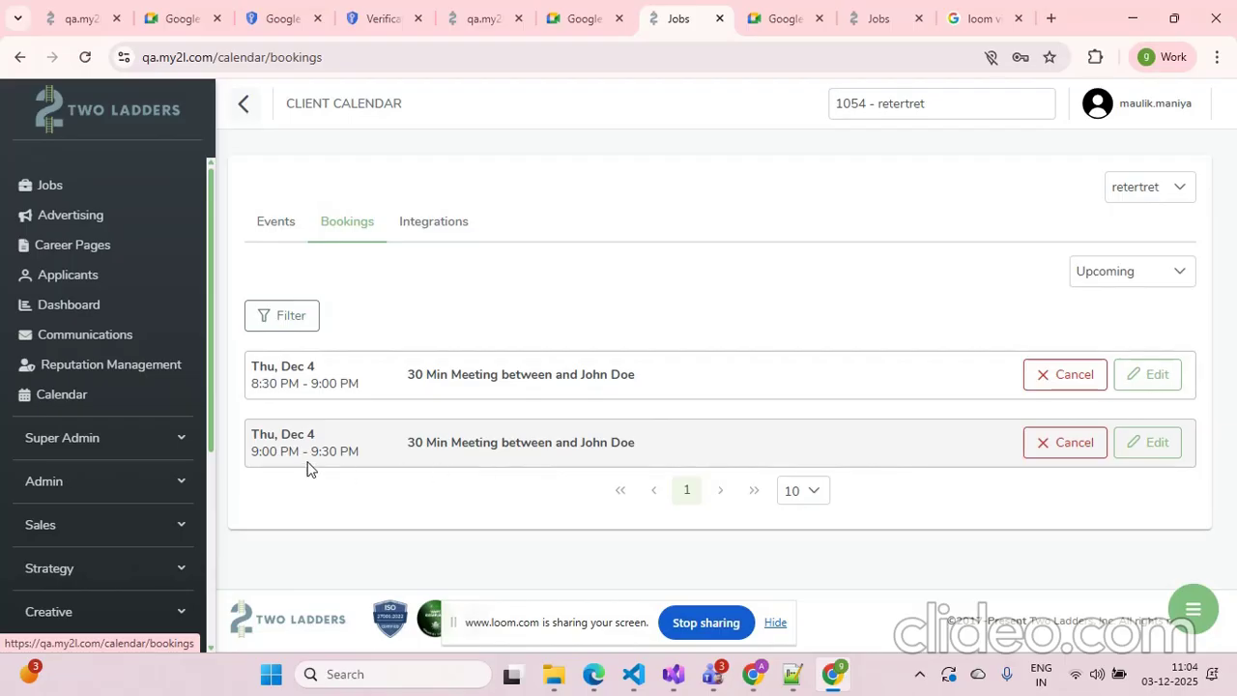
left_click_drag(314, 461, 367, 457)
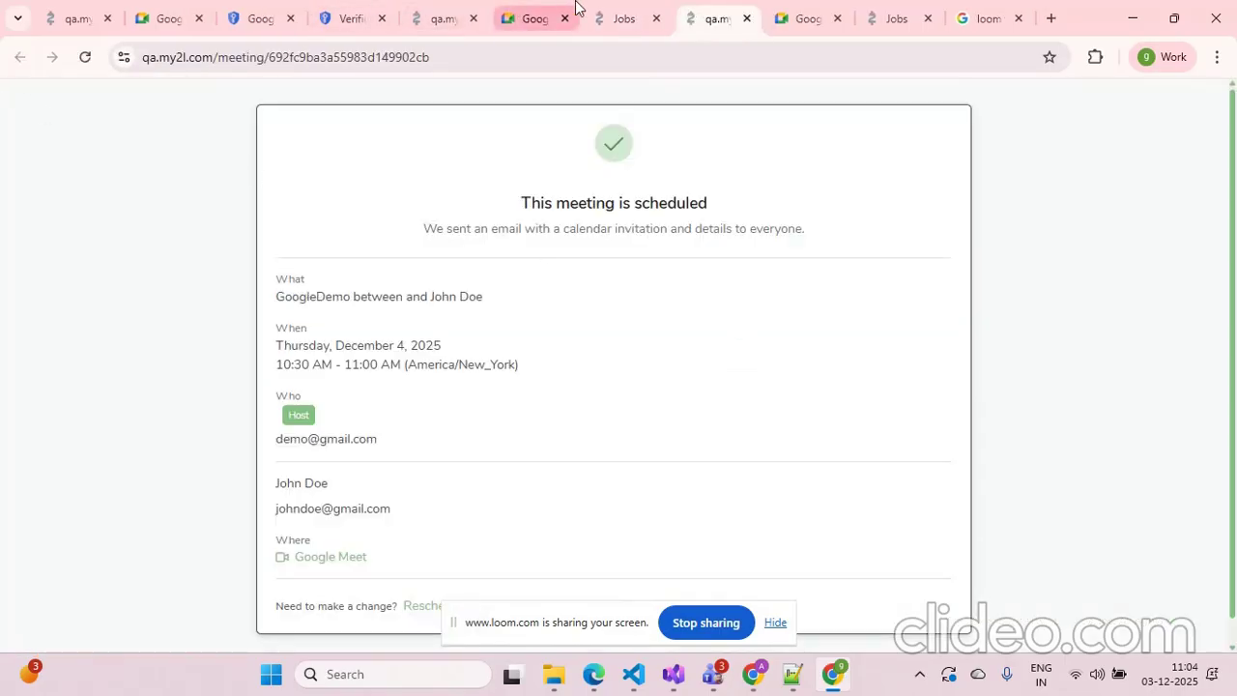
Review the booked meeting's confirmation page and the Google Cloud app's verification status, then return to Calendar events
left_click(623, 8)
left_click(706, 10)
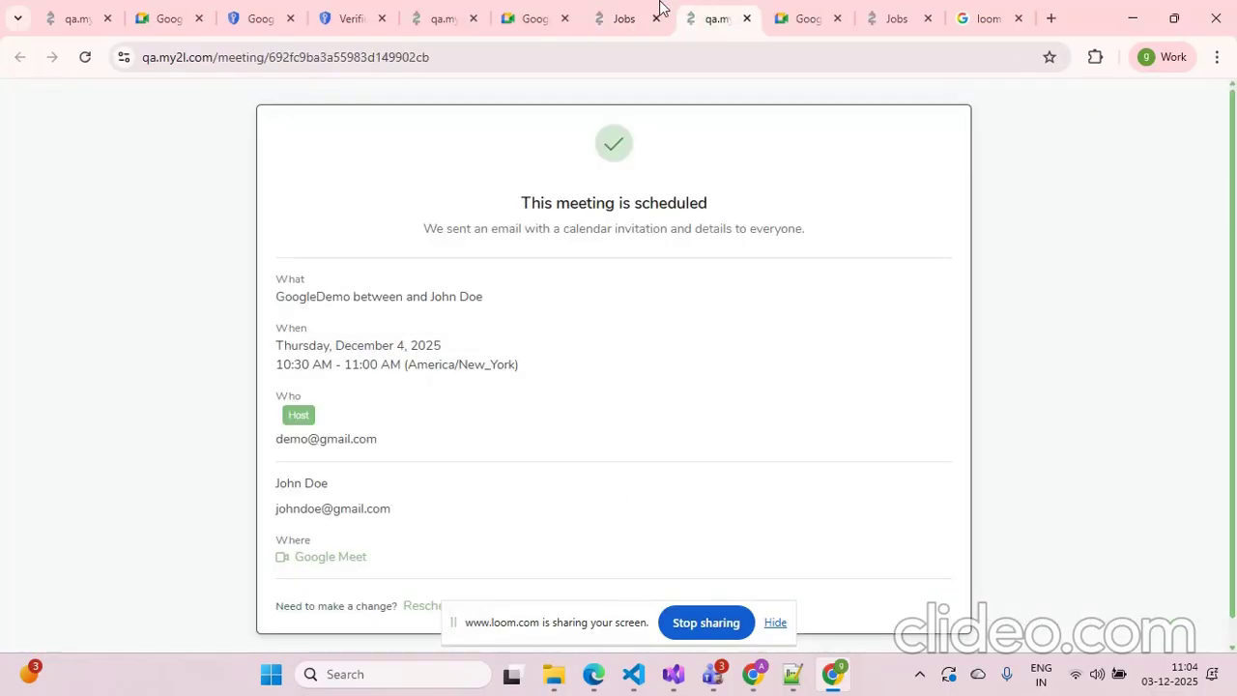
left_click(616, 9)
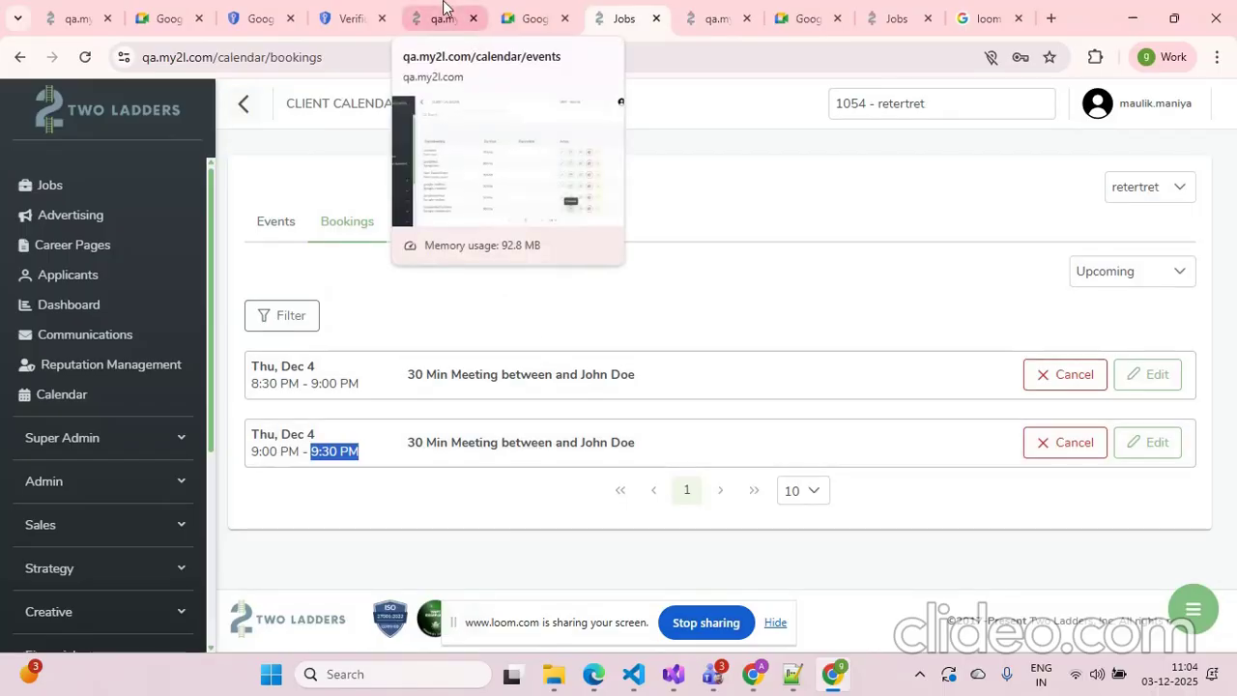
left_click(366, 10)
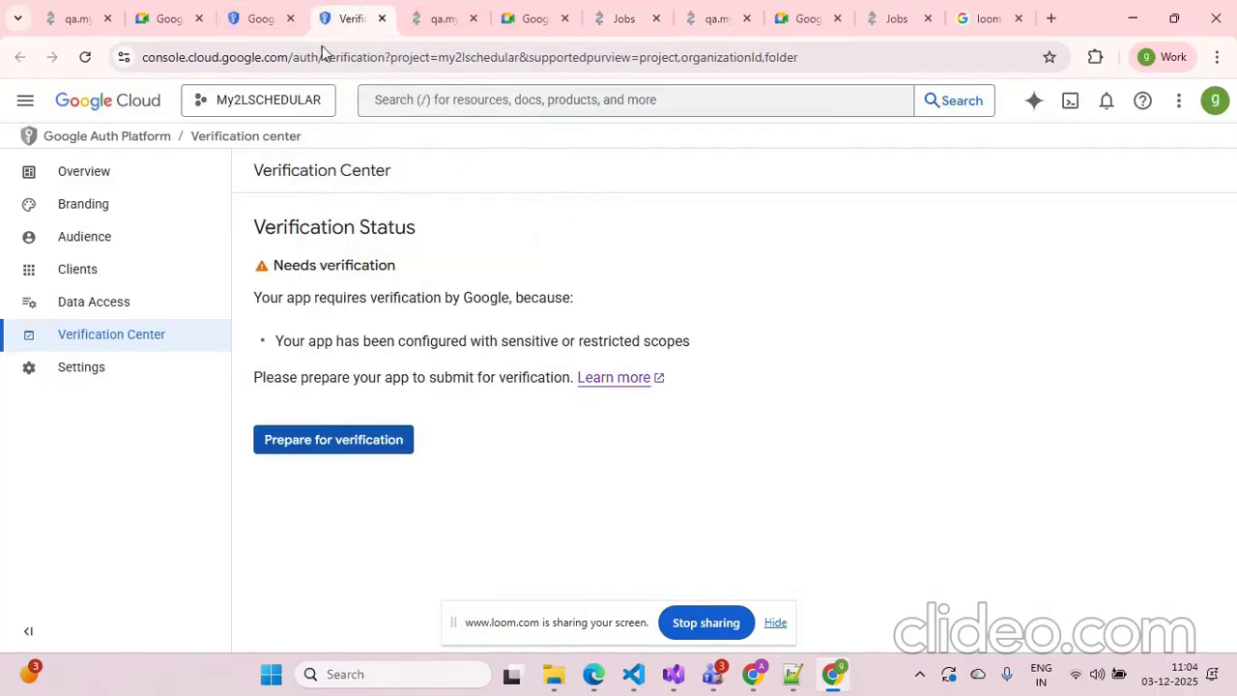
left_click(254, 12)
left_click(340, 10)
left_click(446, 11)
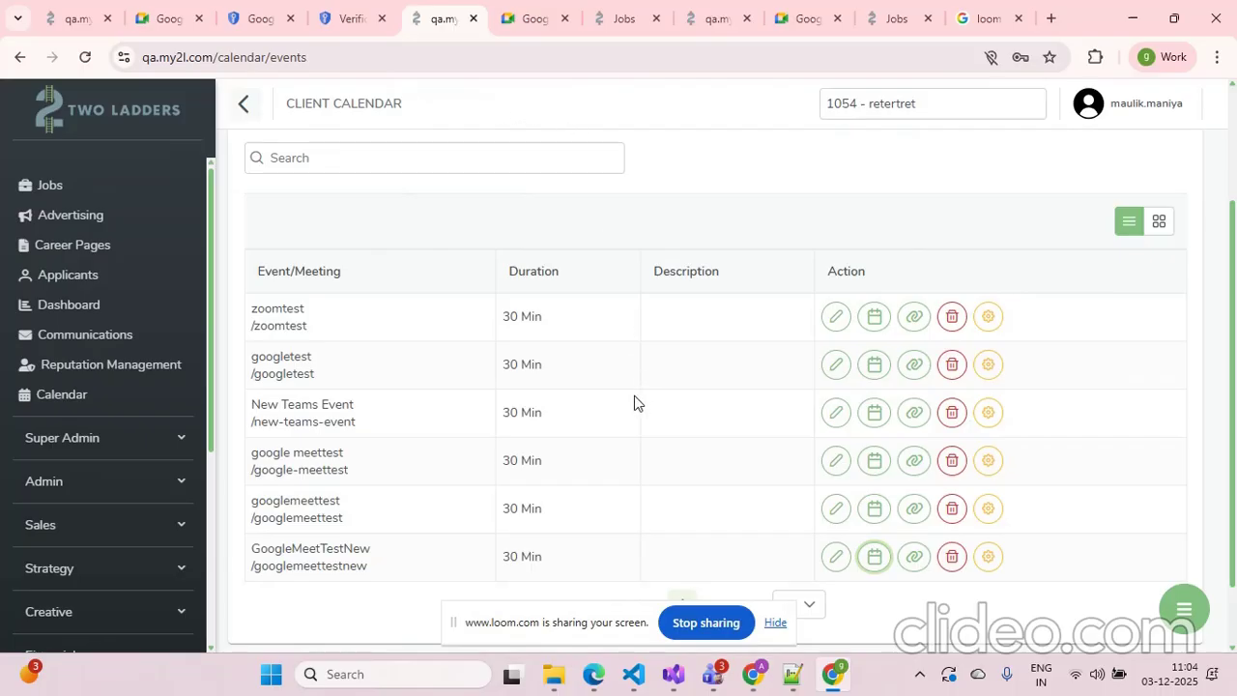
Open the Jobs page and scroll across the jobs table to its action columns
scroll(517, 394, "up", 2)
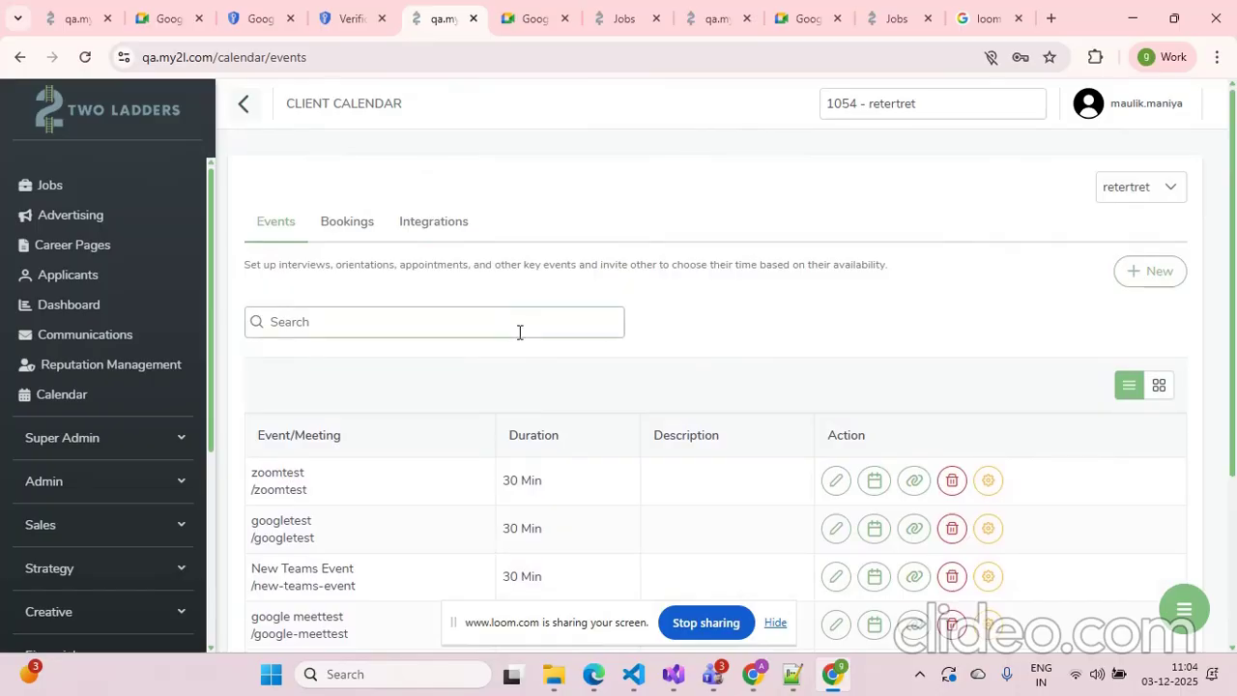
left_click(579, 325)
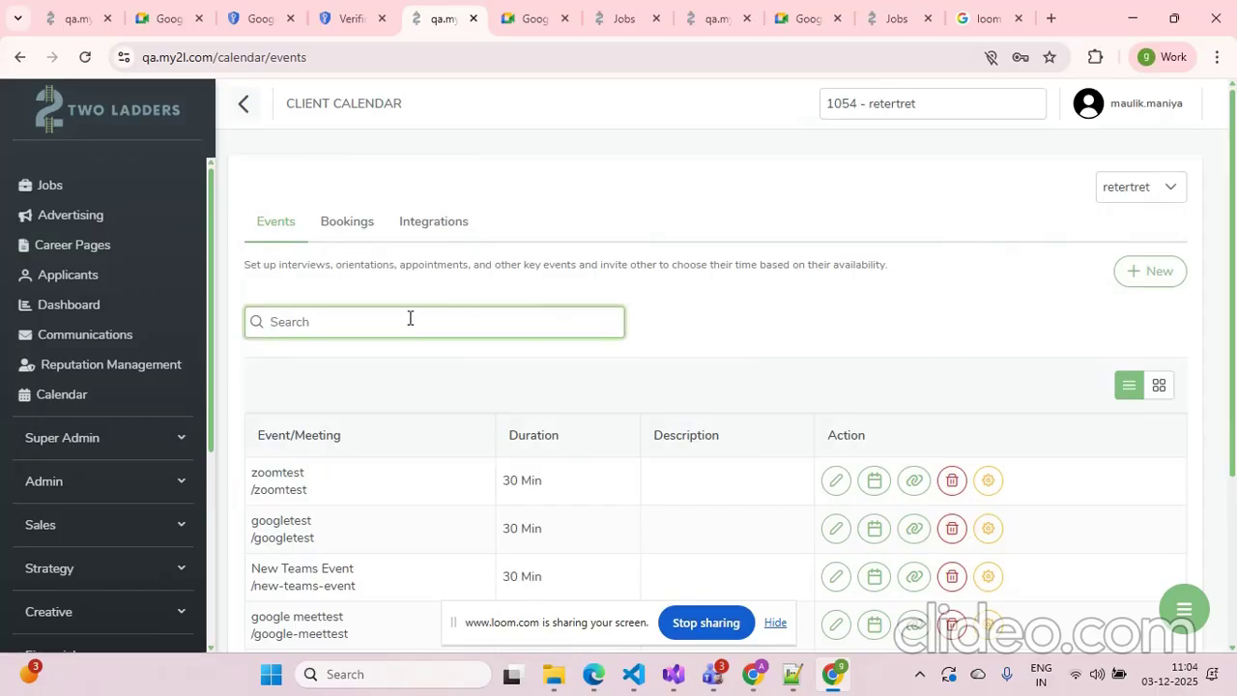
left_click(53, 189)
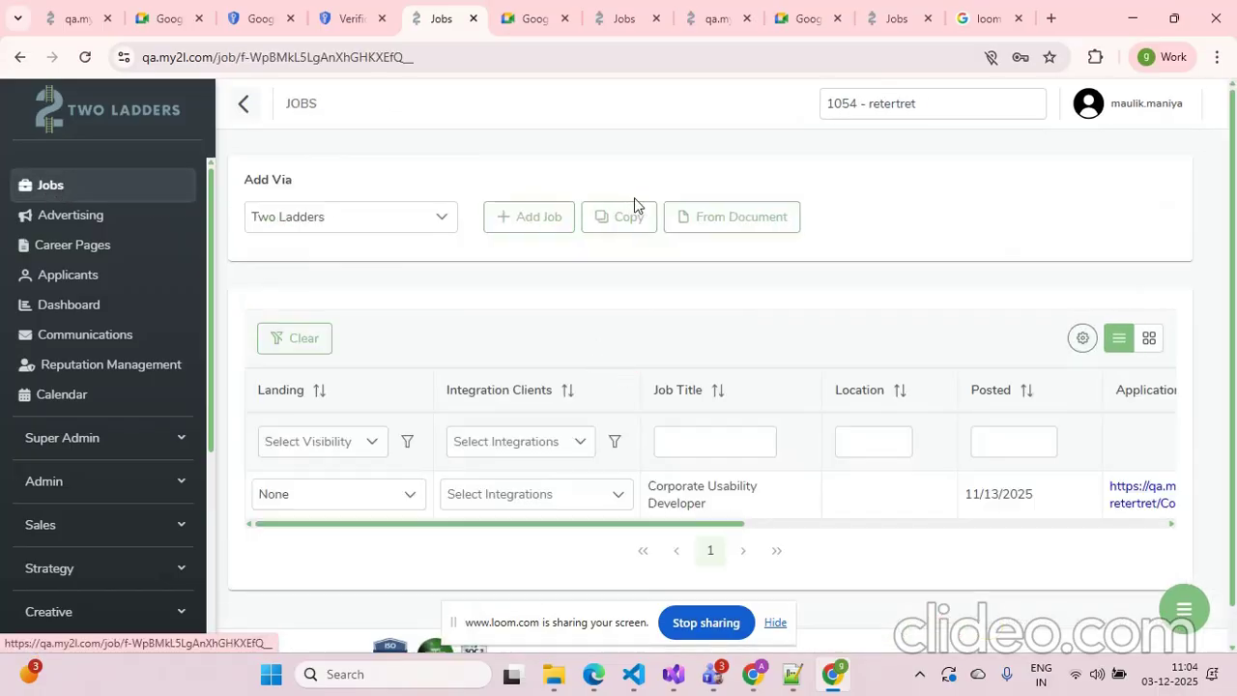
left_click_drag(534, 527, 999, 513)
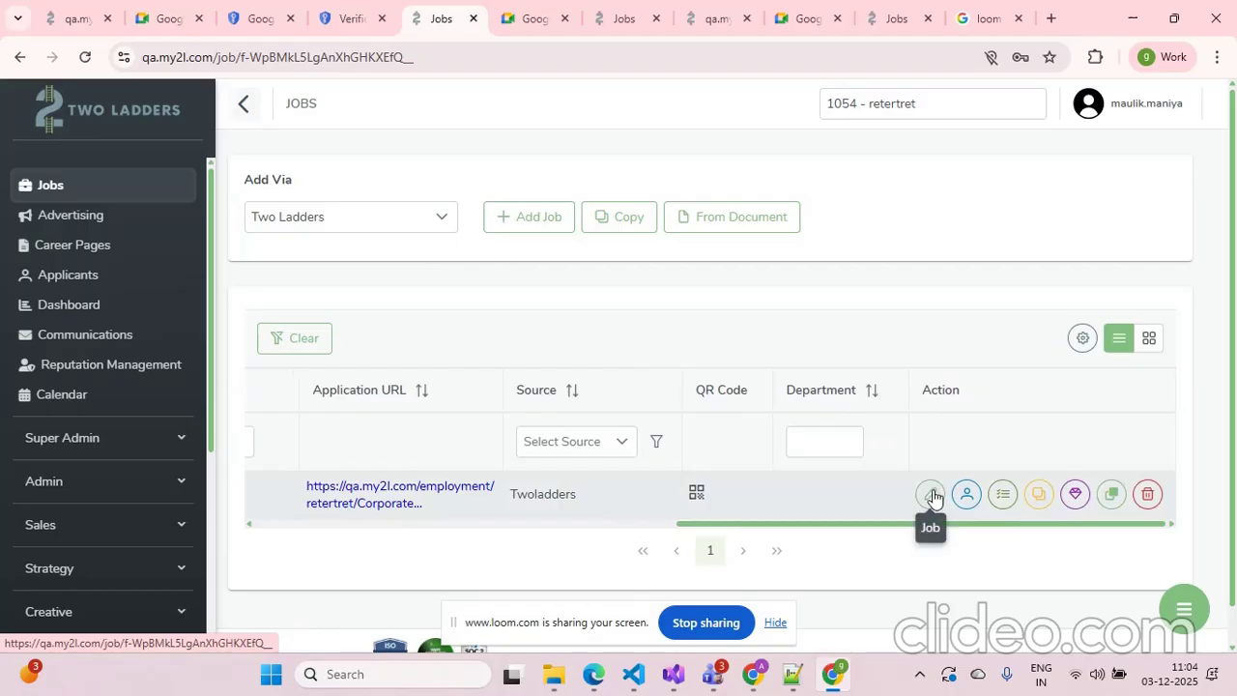
left_click_drag(820, 524, 295, 486)
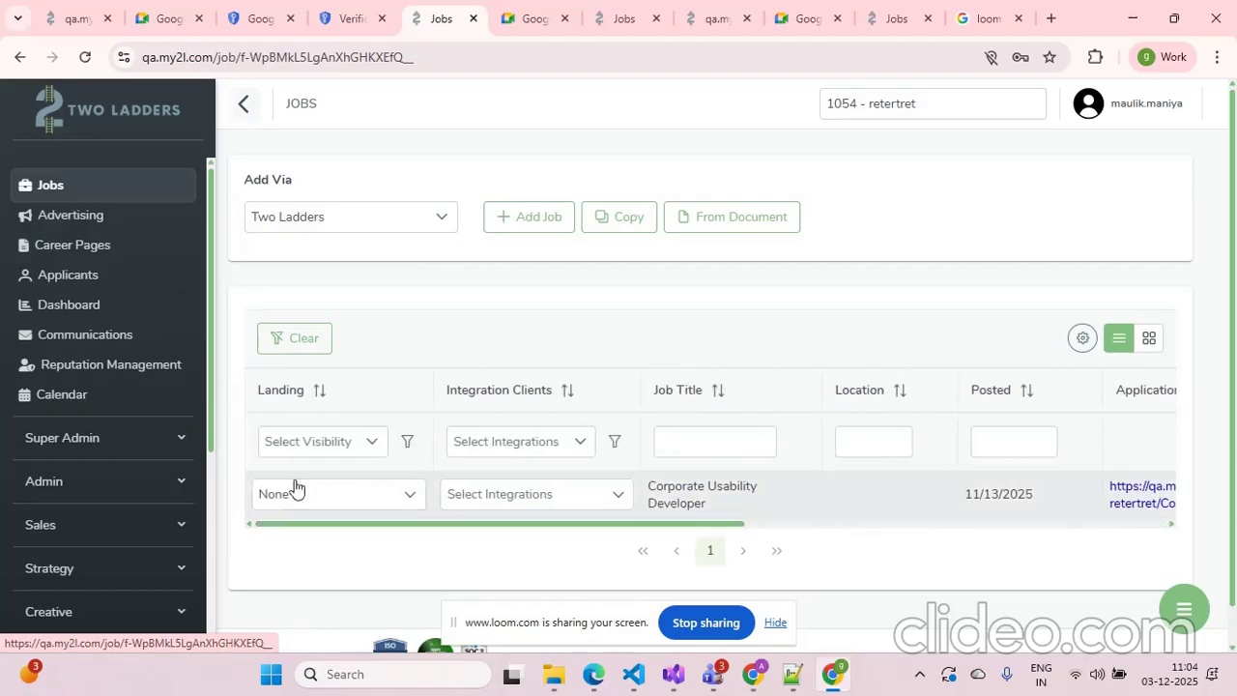
Open the Corporate Usability Developer job for editing
left_click(517, 218)
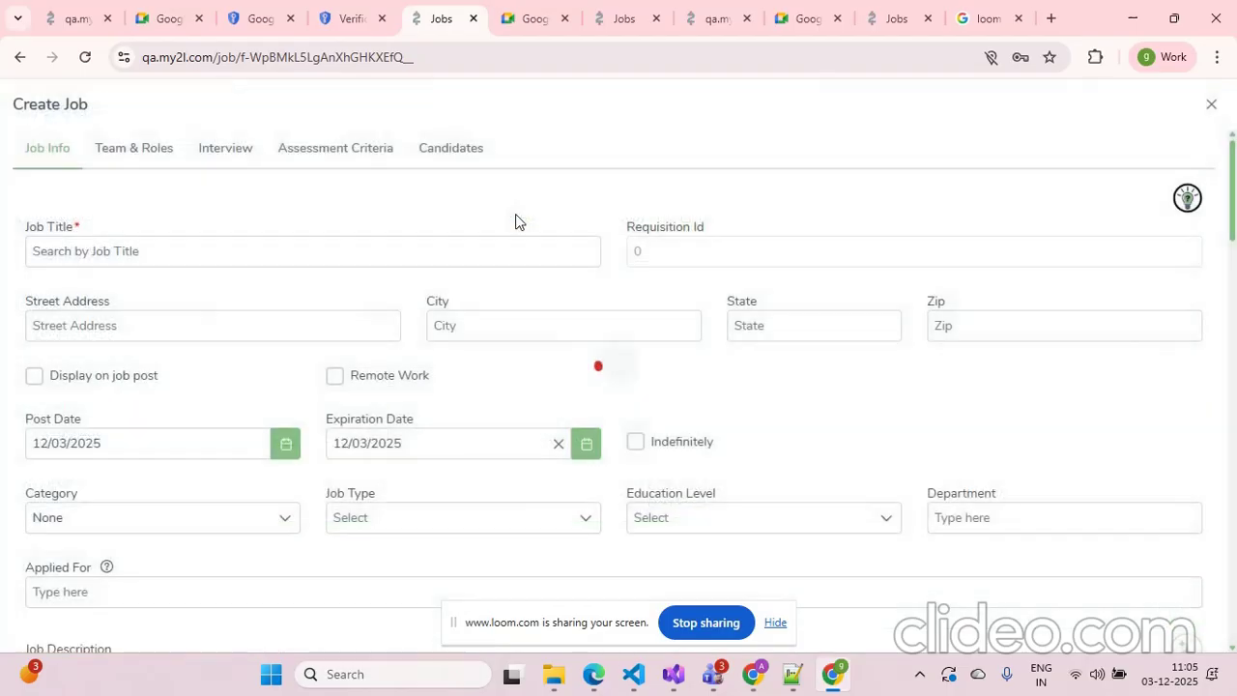
left_click(1210, 104)
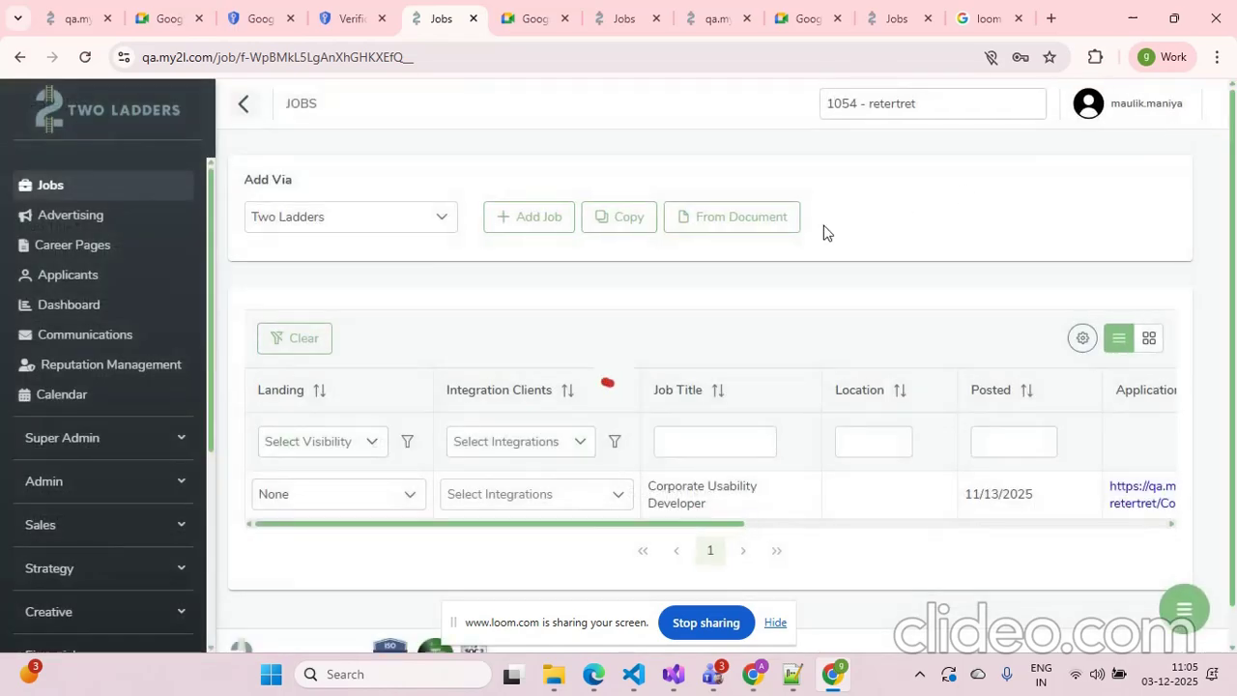
left_click_drag(583, 525, 962, 525)
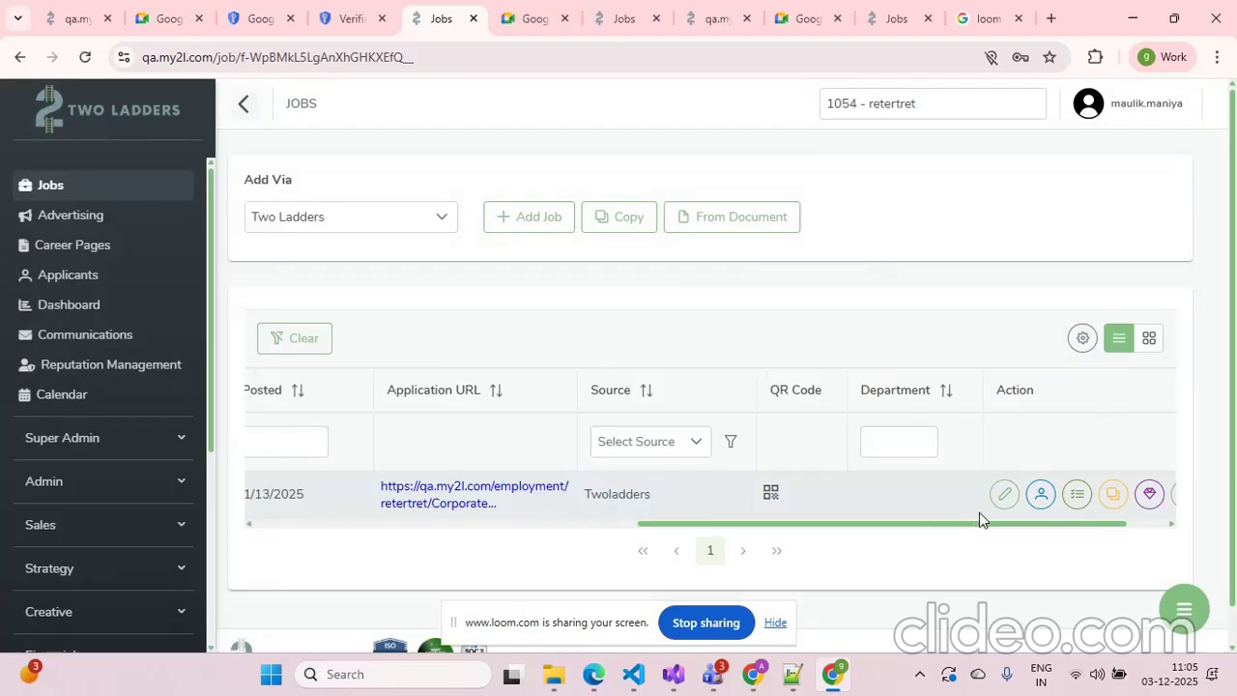
left_click(1004, 495)
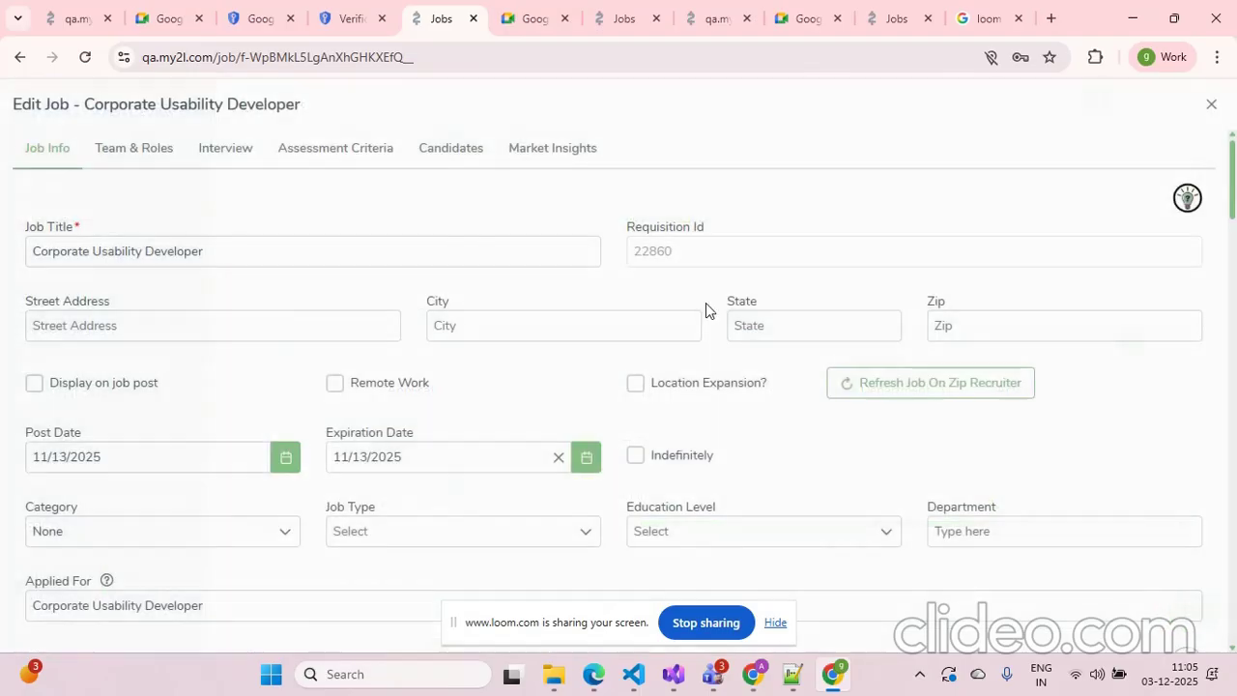
Open the job's Assessment Criteria and browse existing Yes/No and Open Ended questions in the Add Question panel without adding one
left_click(343, 153)
scroll(657, 309, "down", 3)
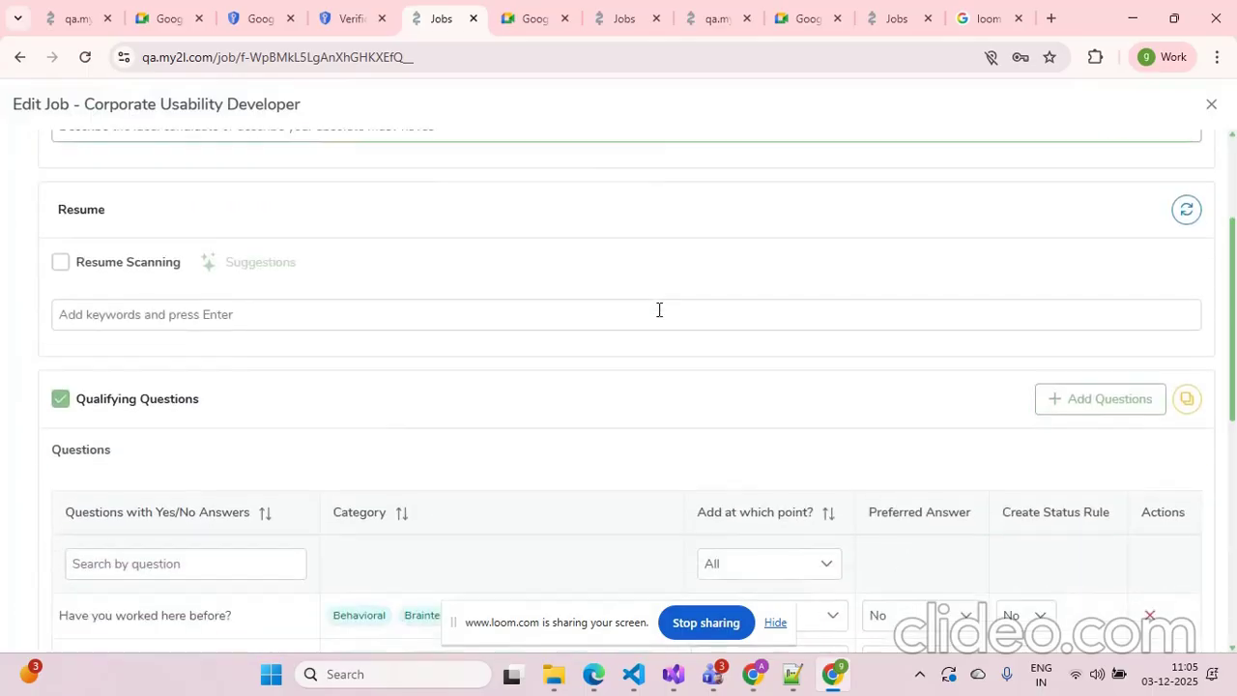
left_click(1105, 298)
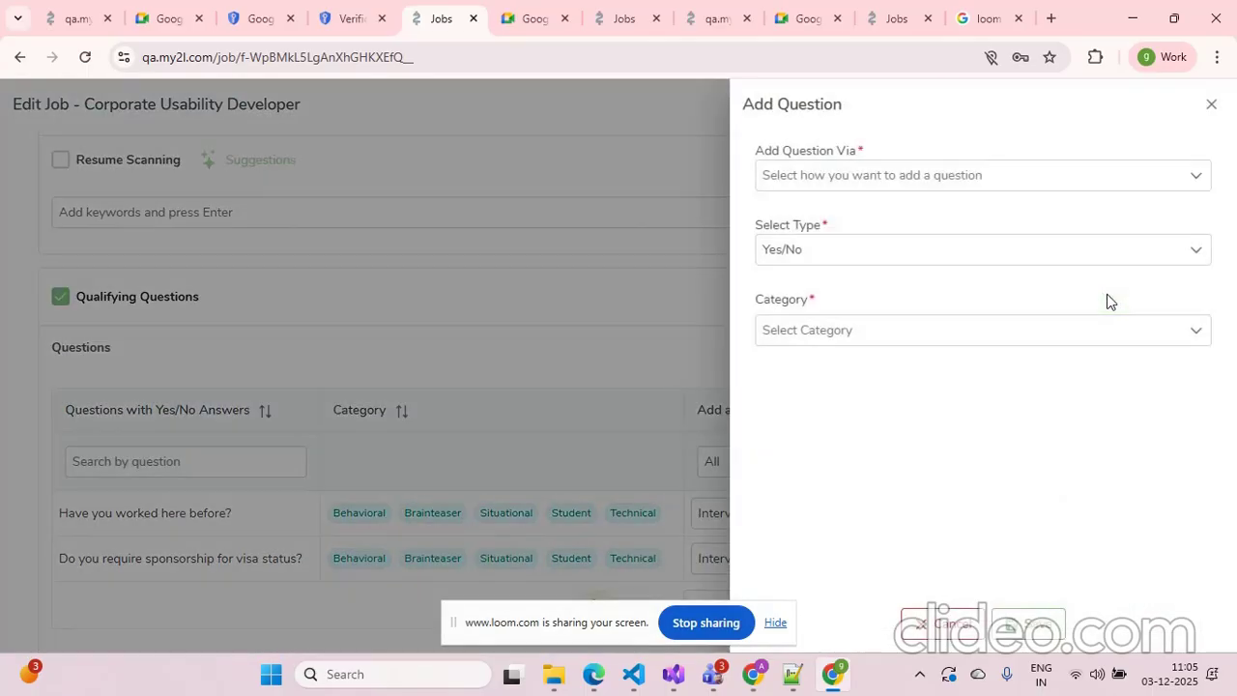
left_click(865, 179)
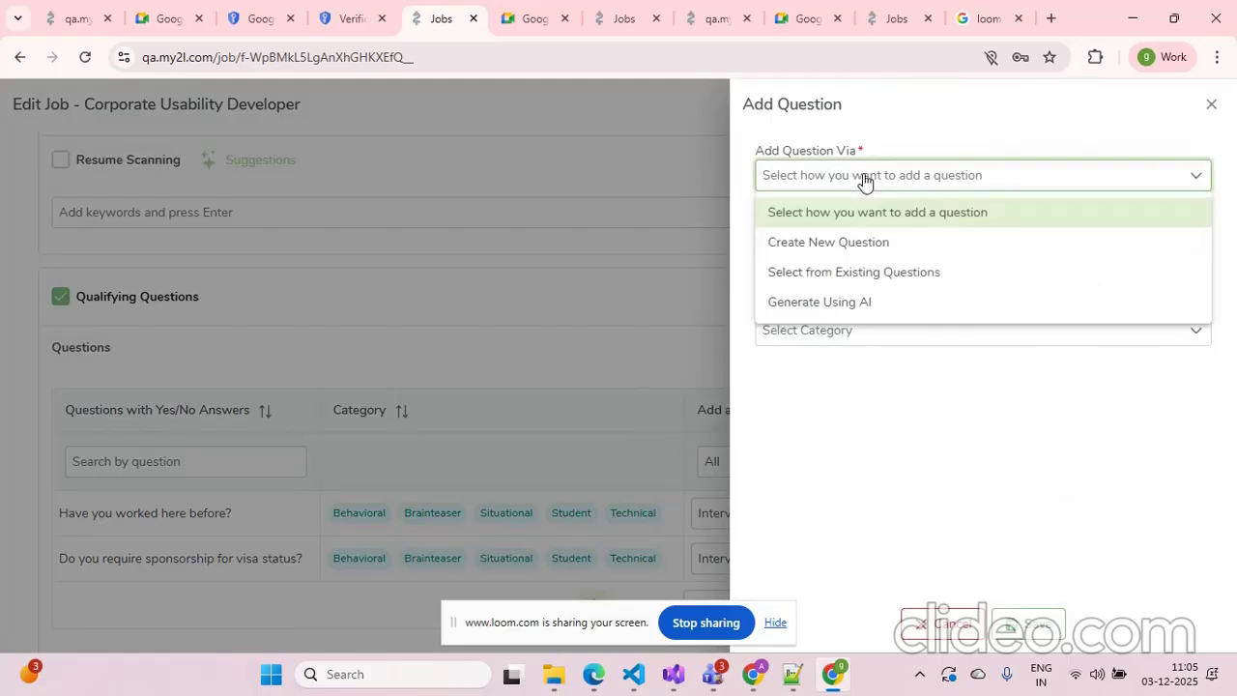
left_click(886, 280)
left_click(887, 250)
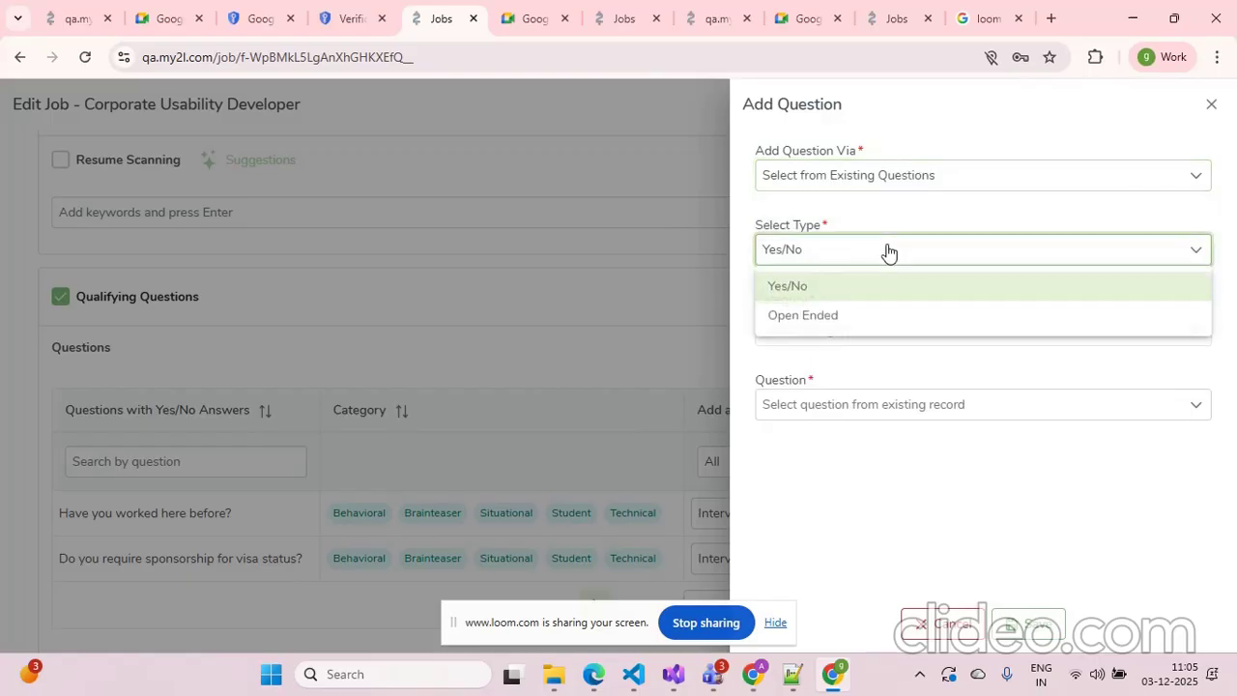
left_click(850, 293)
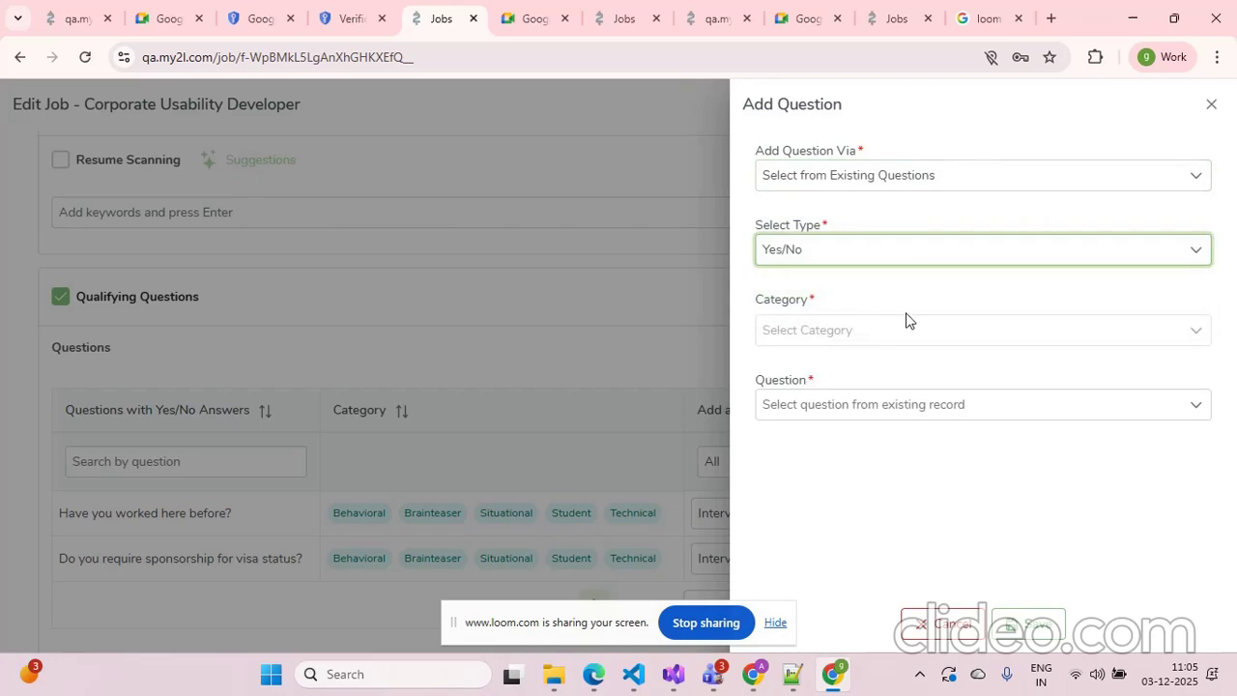
left_click(887, 415)
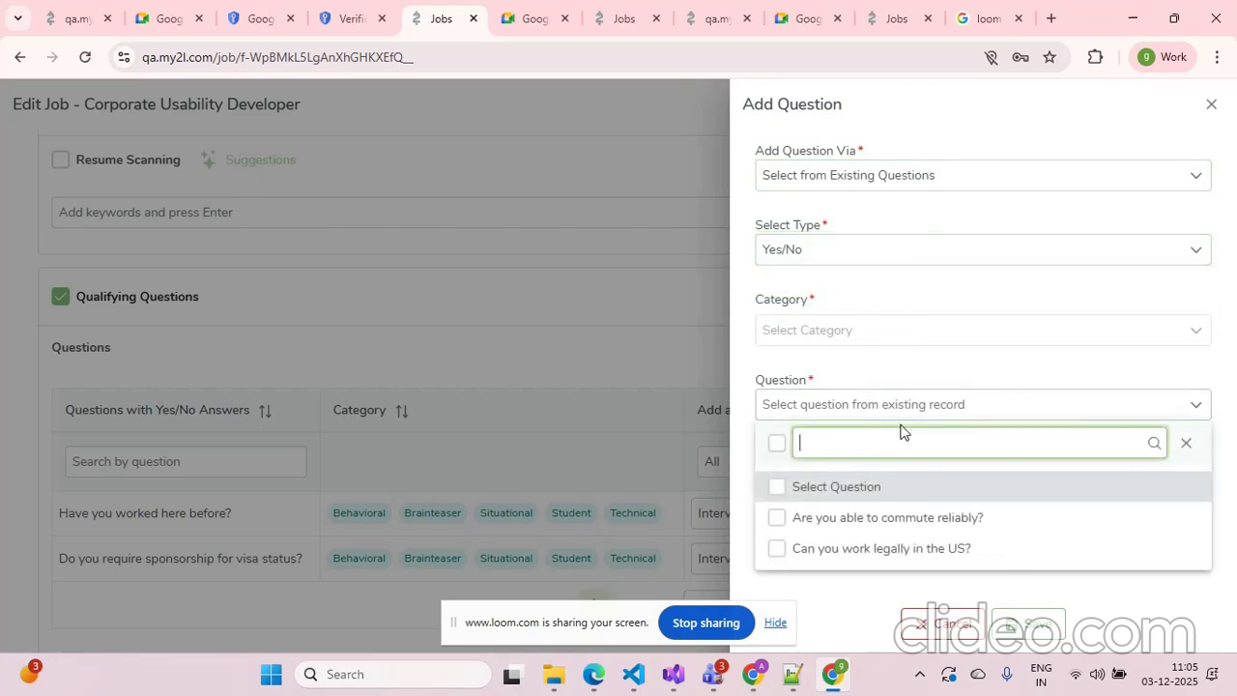
left_click(847, 576)
left_click(844, 255)
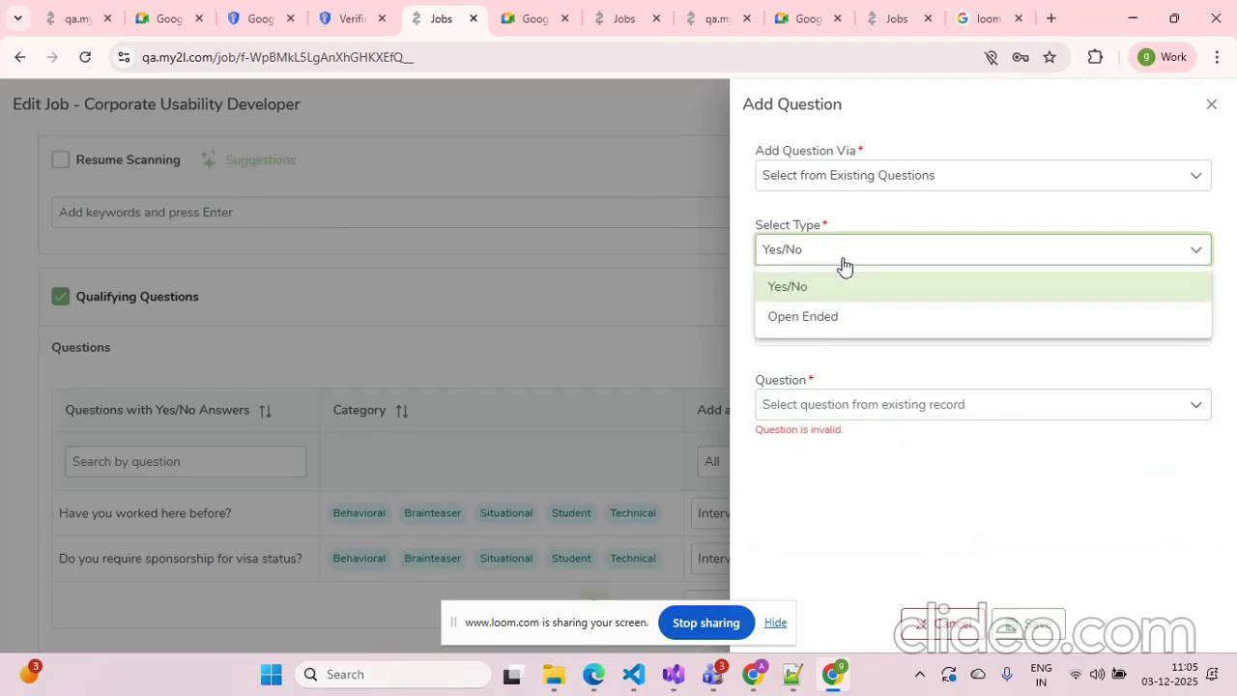
left_click(845, 317)
left_click(864, 404)
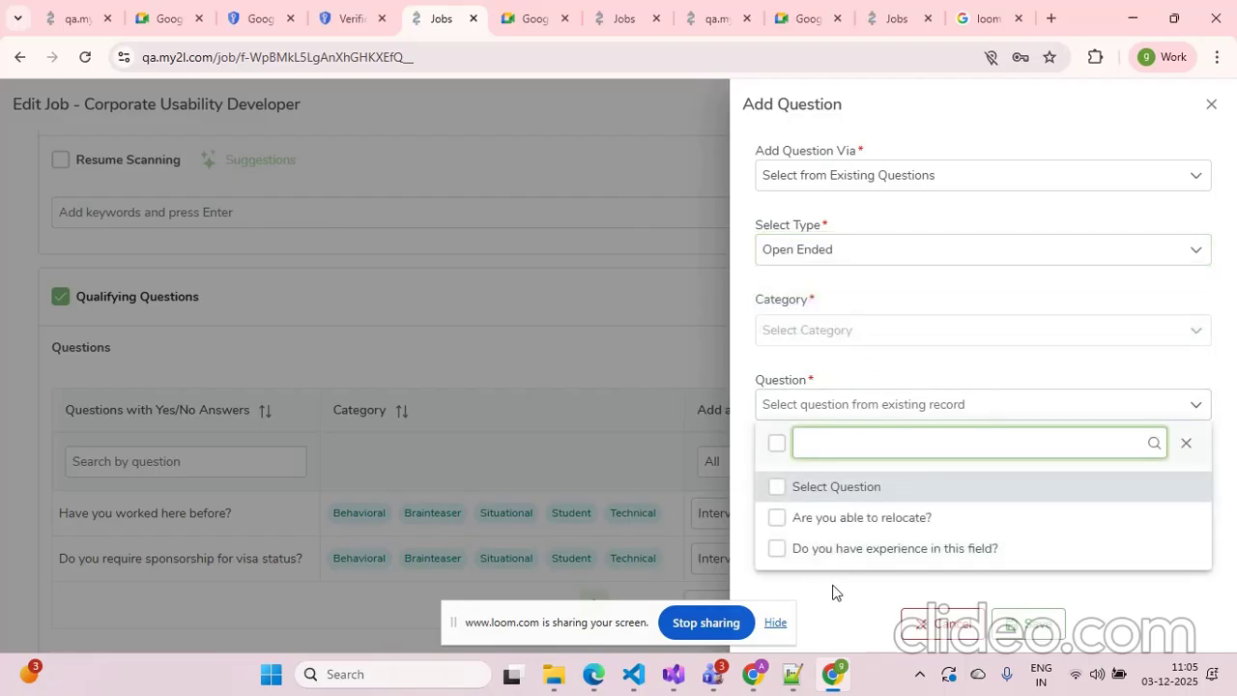
left_click(838, 591)
left_click(1214, 104)
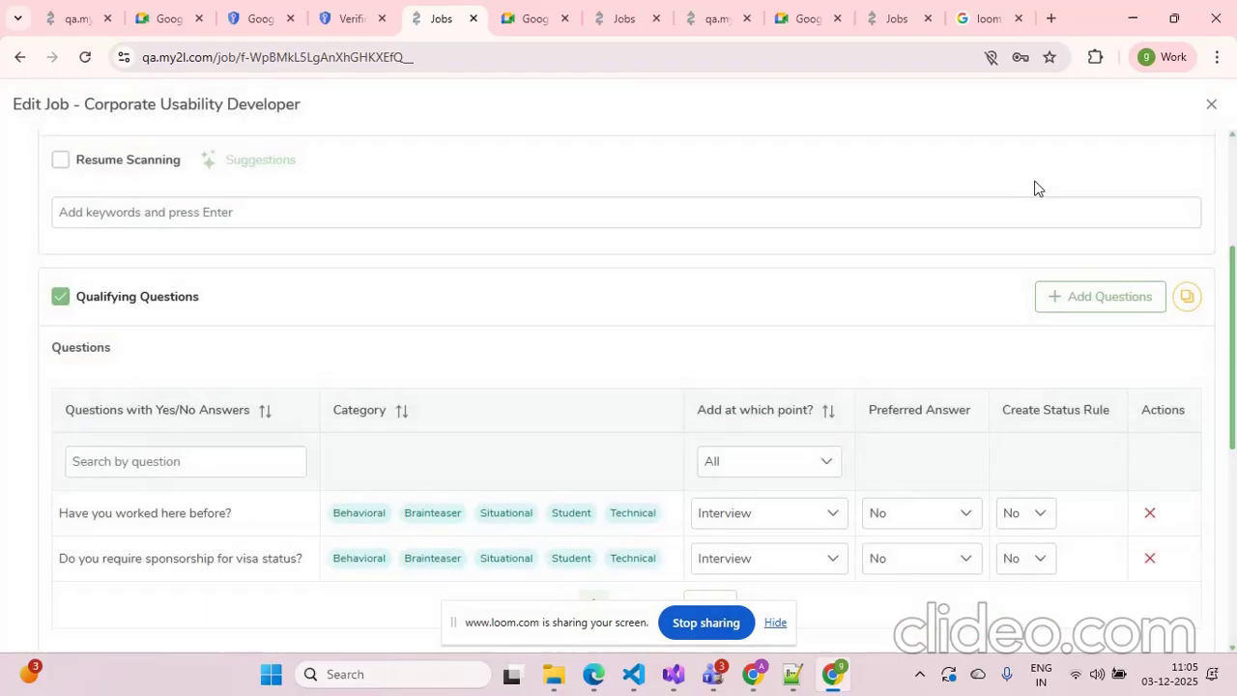
Set both Yes/No qualifying questions to be added at the Interview point
scroll(980, 244, "down", 2)
scroll(232, 218, "up", 1)
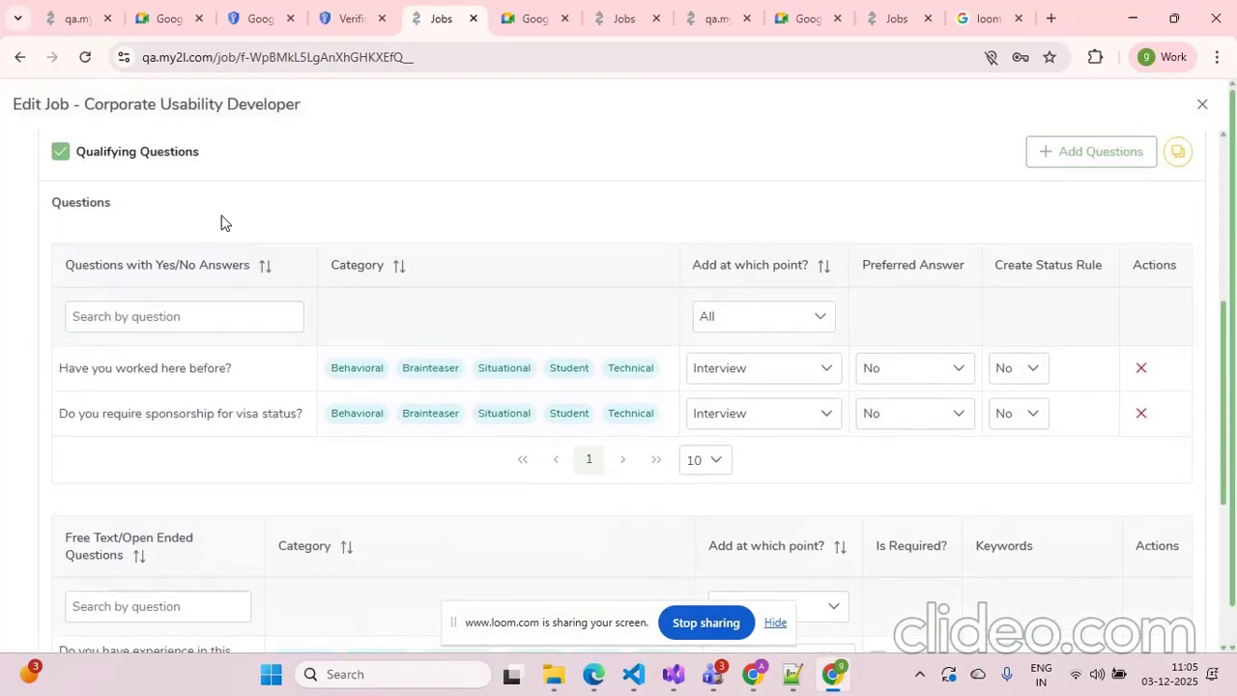
scroll(313, 241, "down", 4)
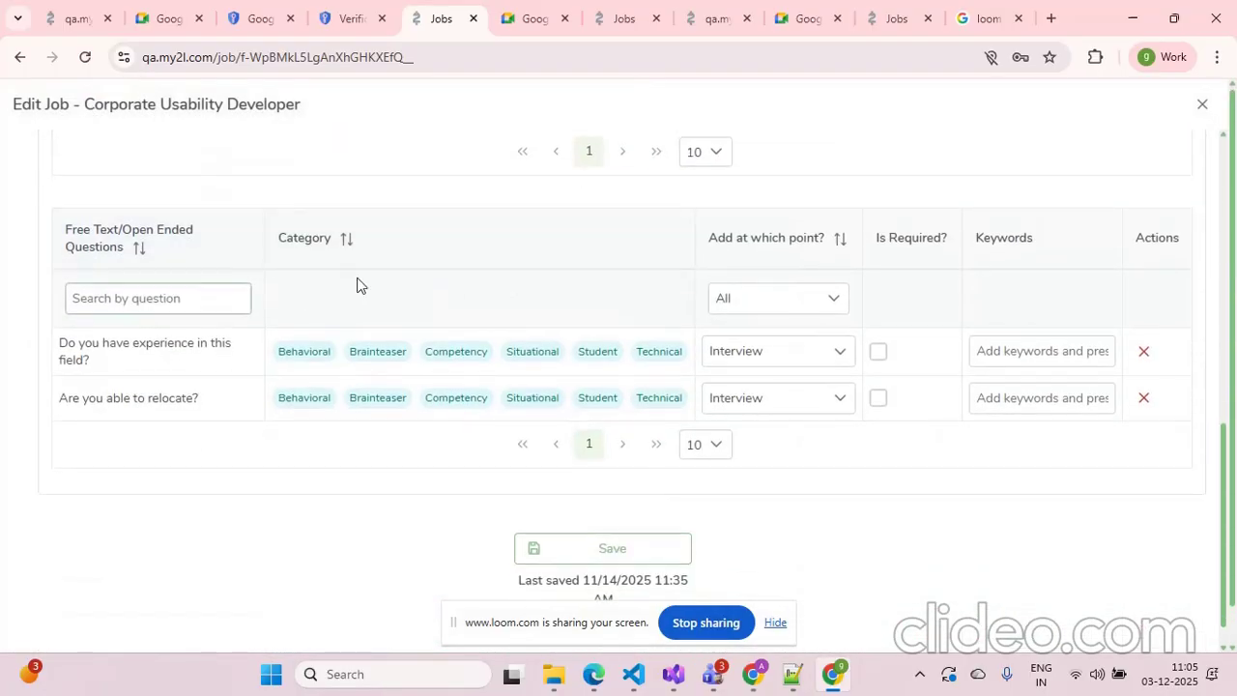
scroll(618, 276, "up", 3)
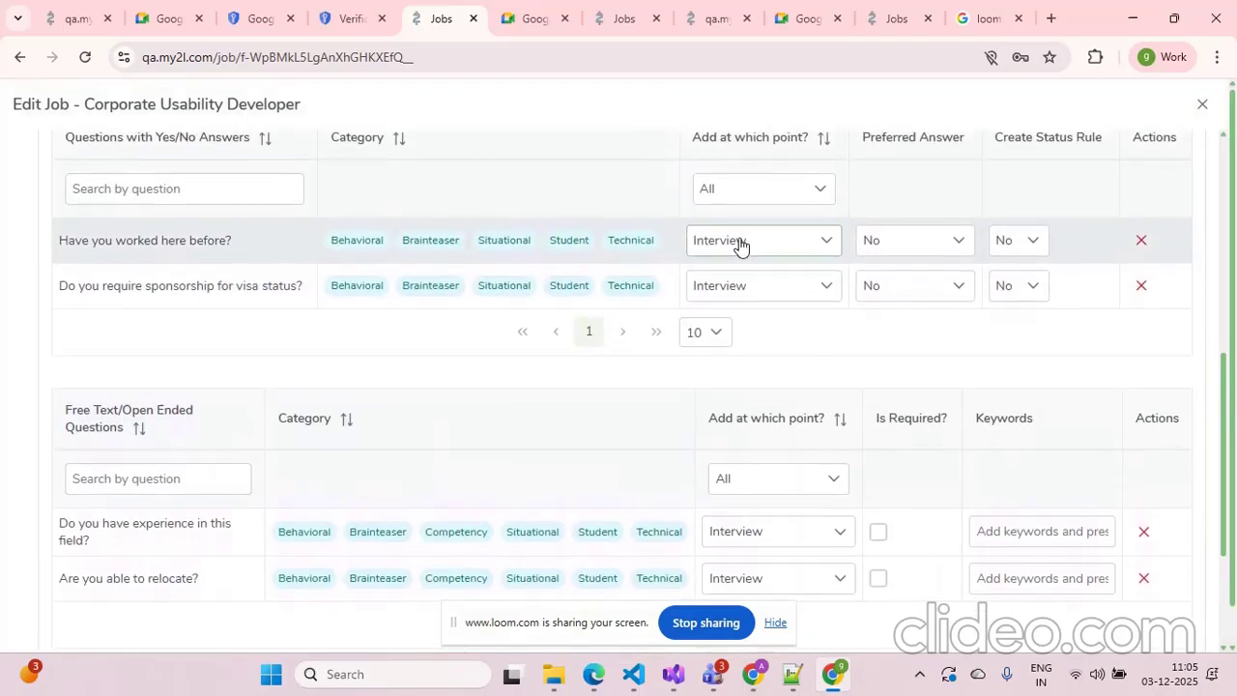
left_click(740, 243)
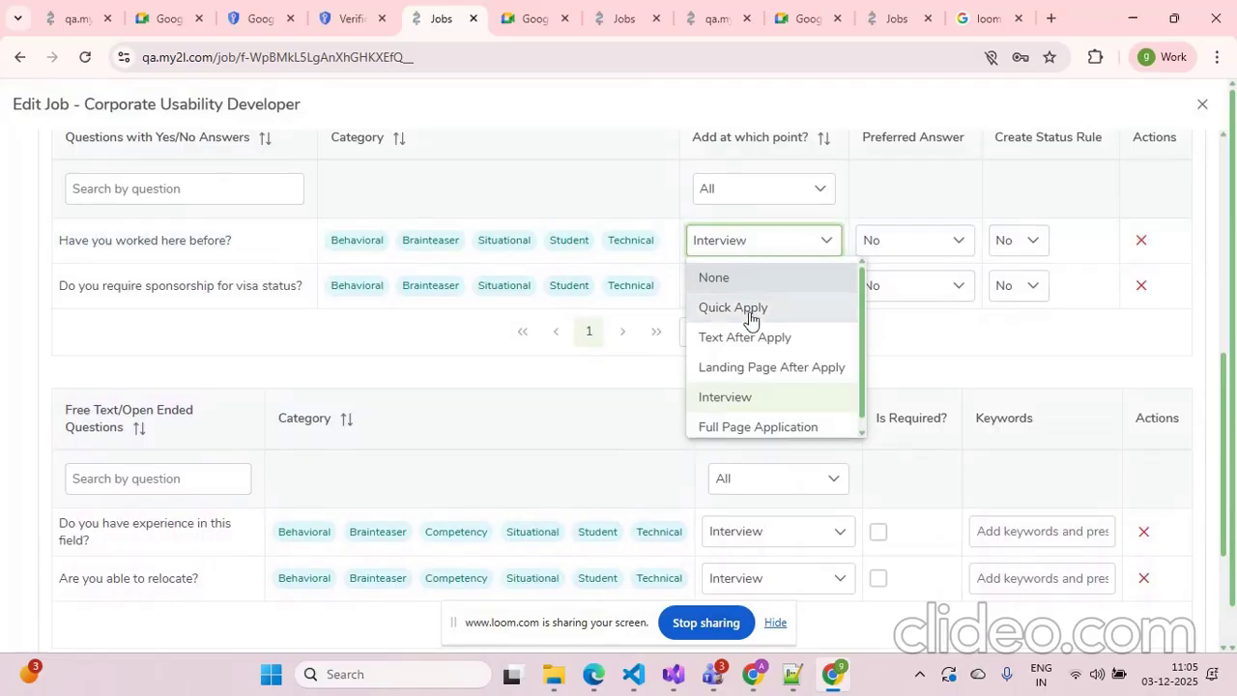
left_click(746, 397)
left_click(773, 304)
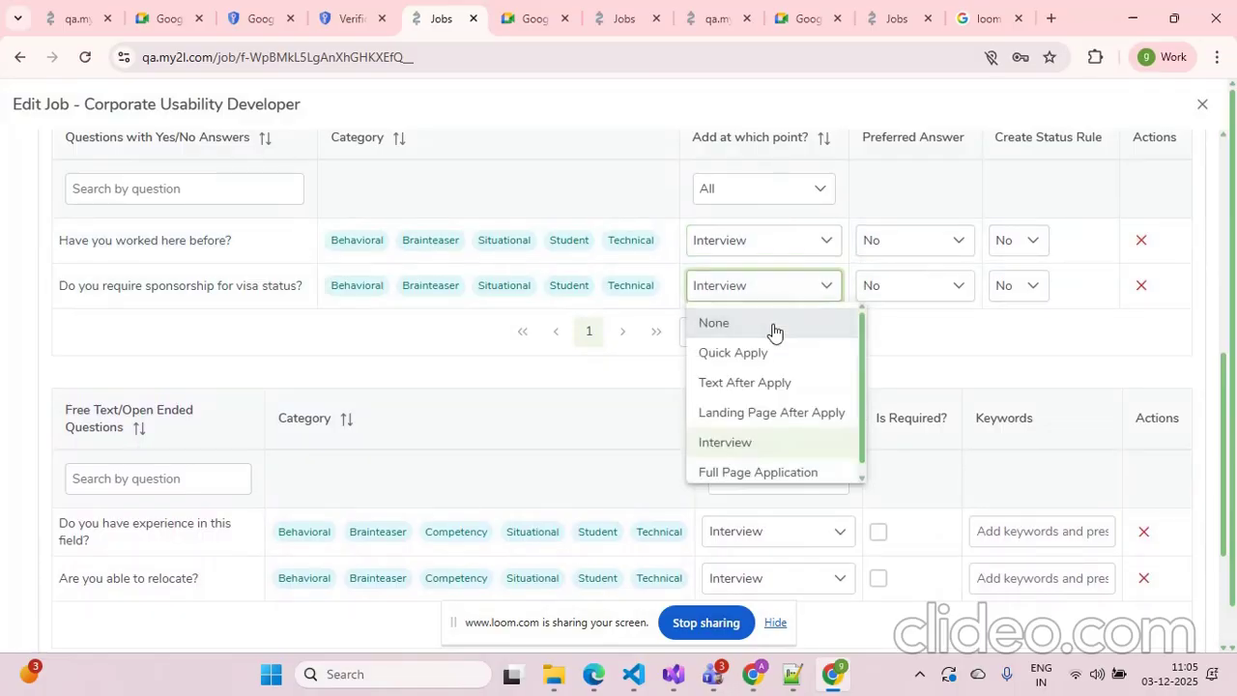
left_click(773, 439)
Set both open-ended questions, experience in this field and relocation, to be added at the Interview point
scroll(925, 361, "down", 2)
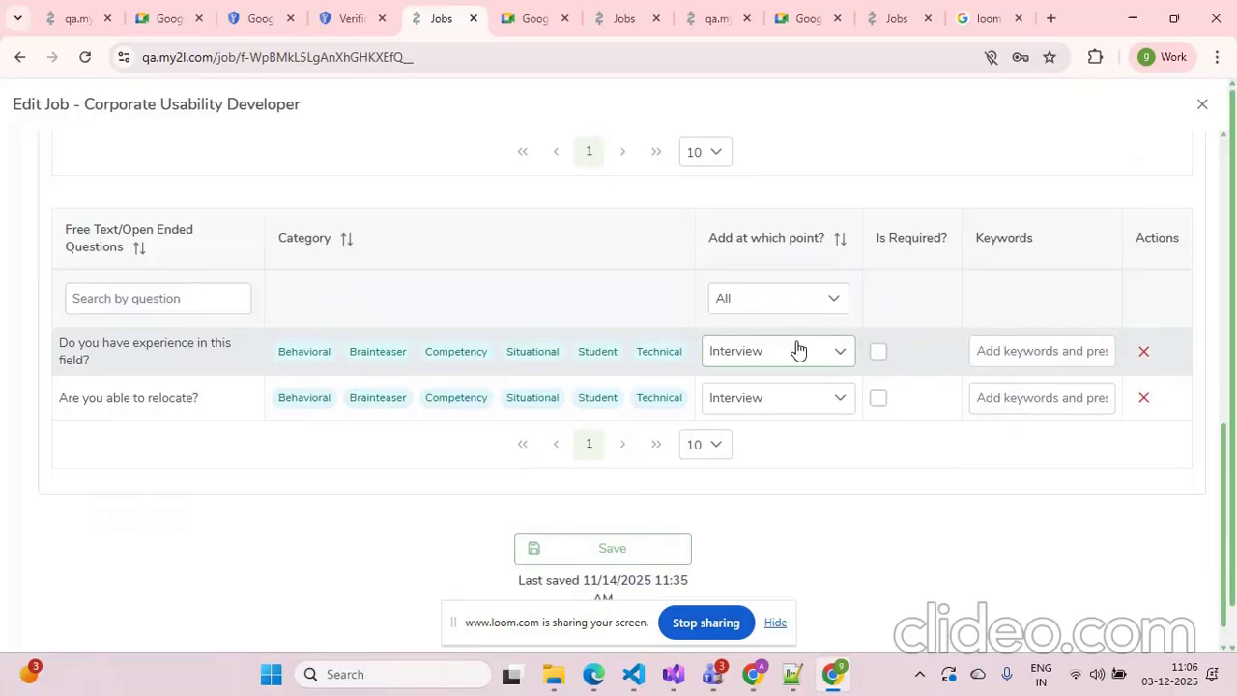
left_click(794, 353)
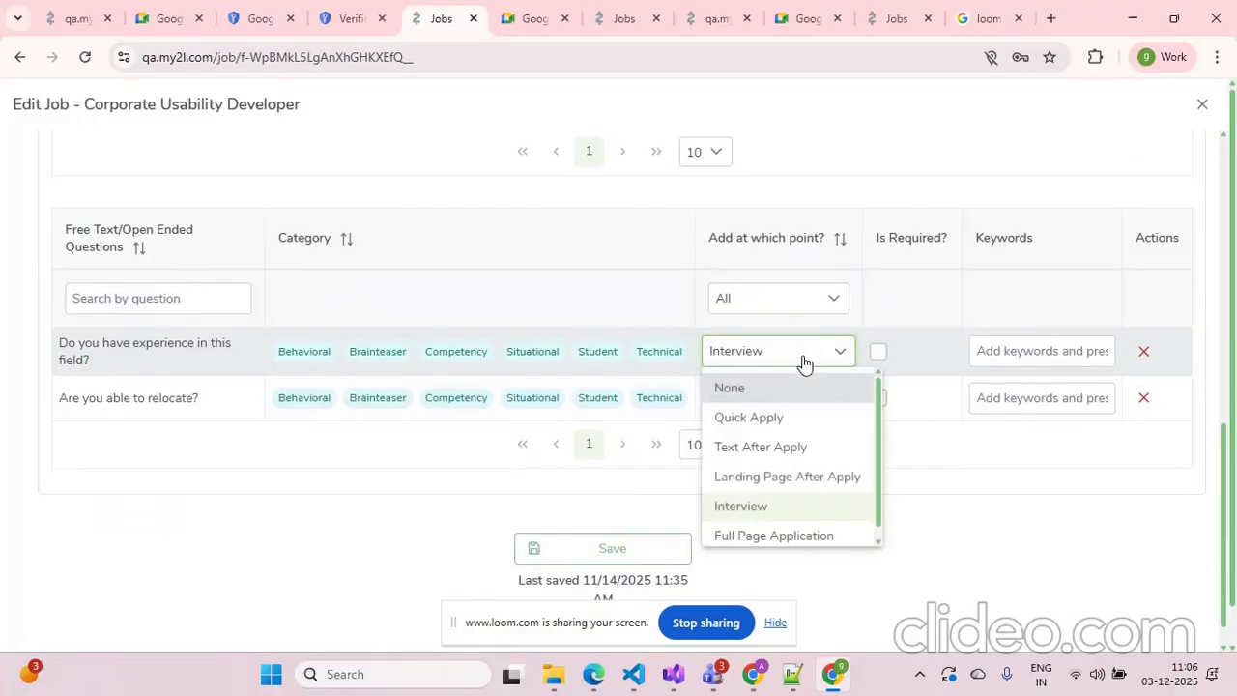
left_click(792, 513)
left_click(784, 409)
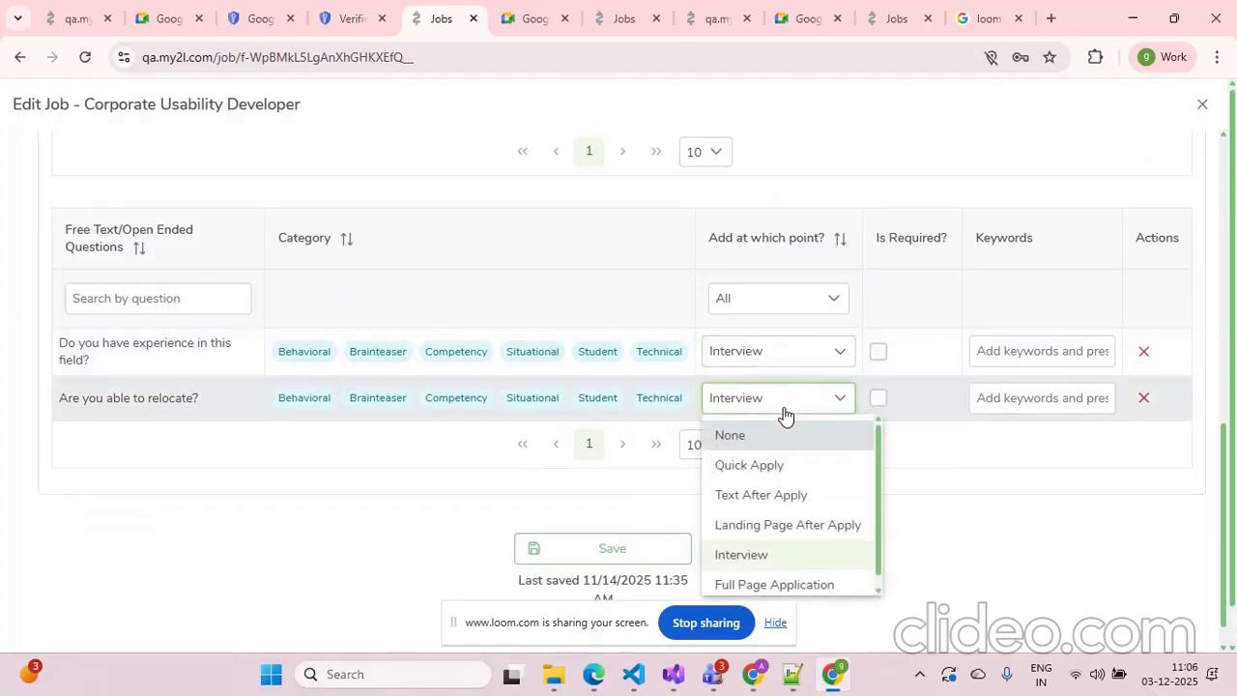
left_click(806, 558)
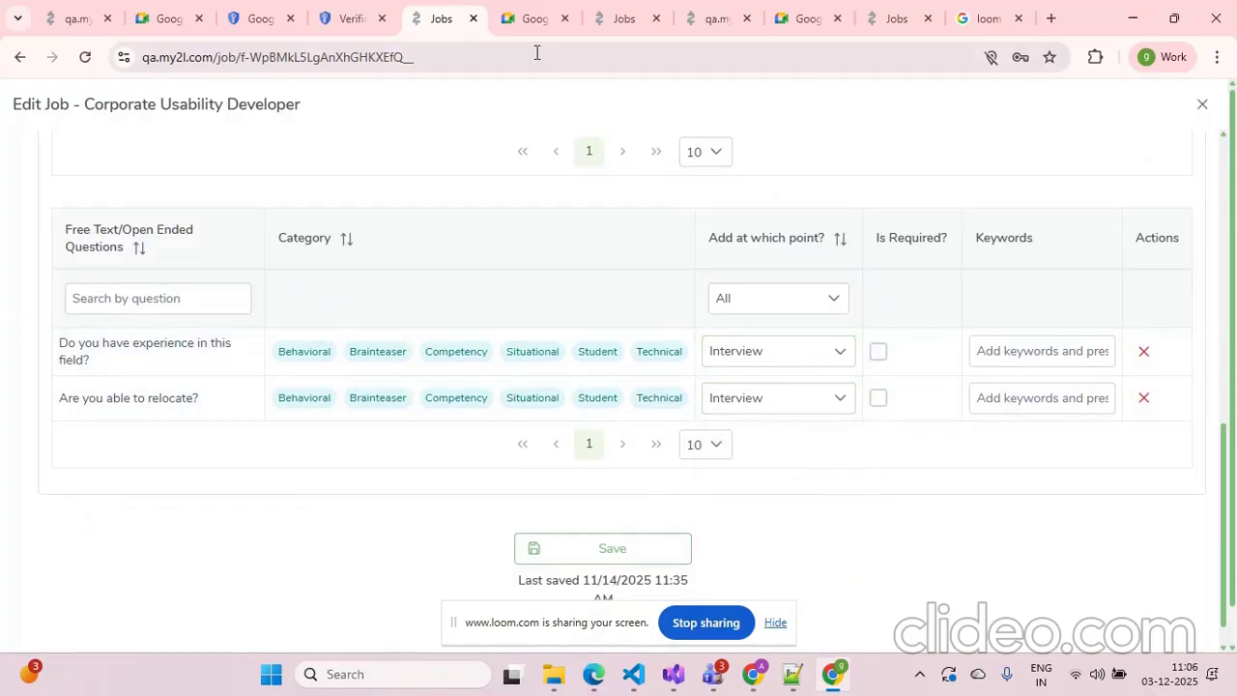
Switch to the Google Meet landing page tab
left_click(473, 19)
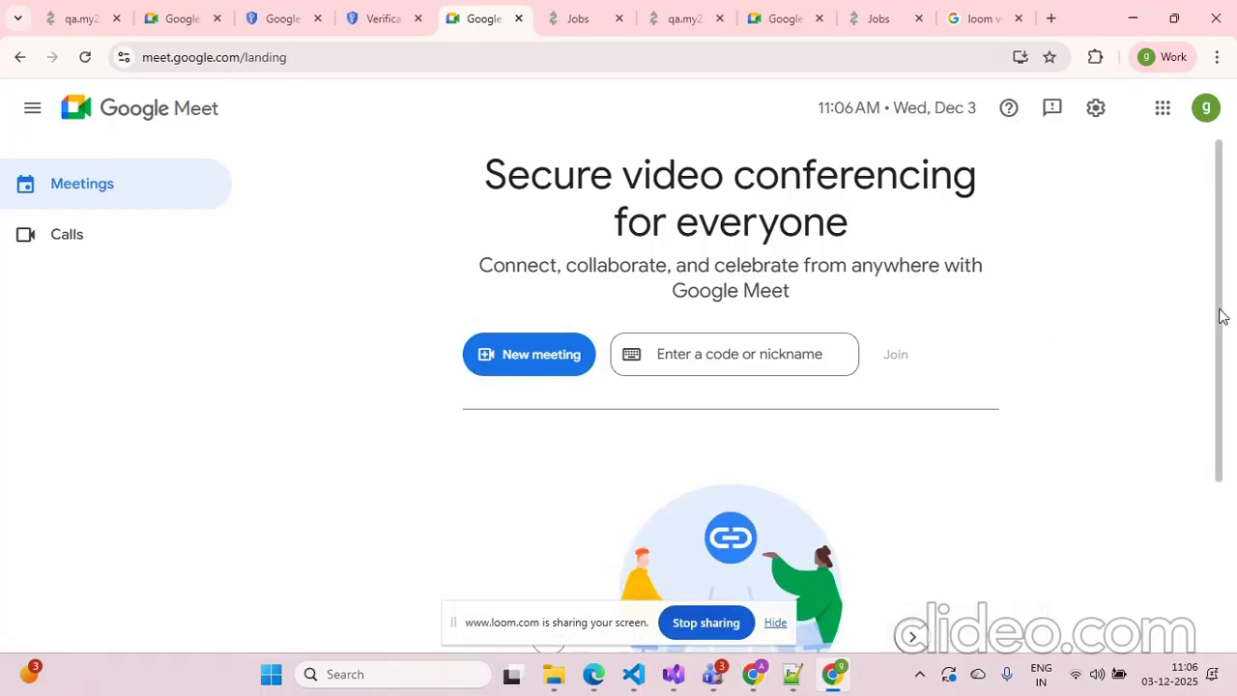
scroll(1219, 315, "down", 1)
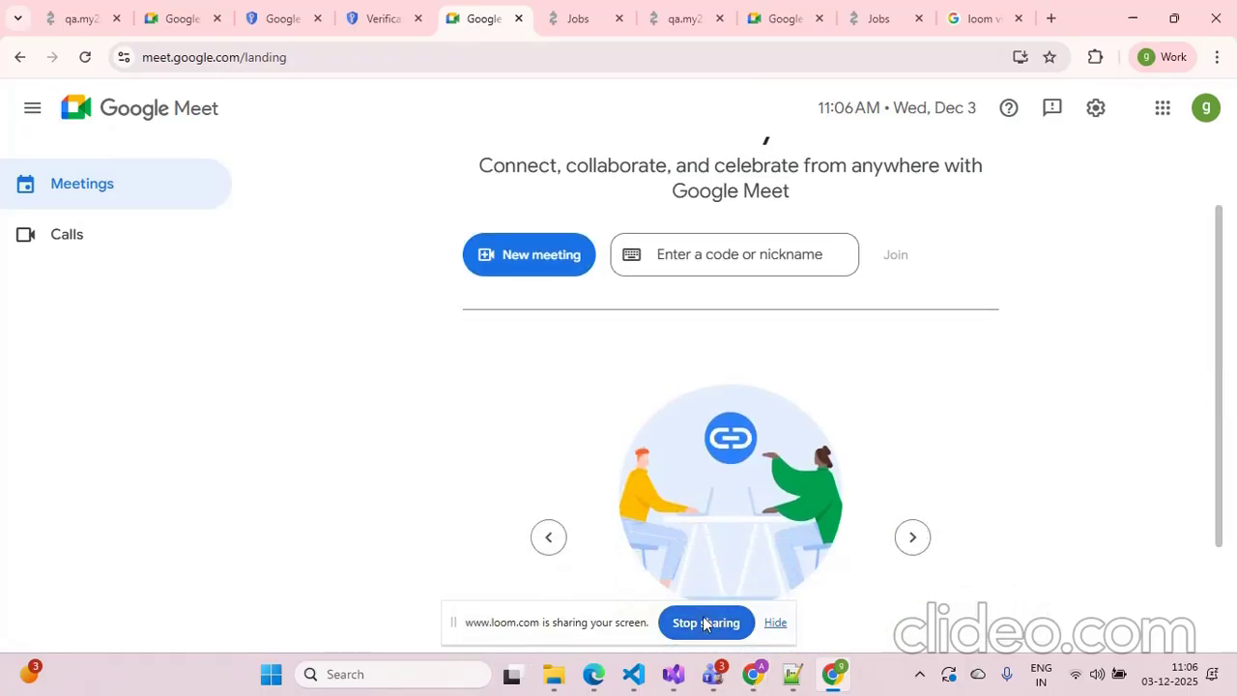